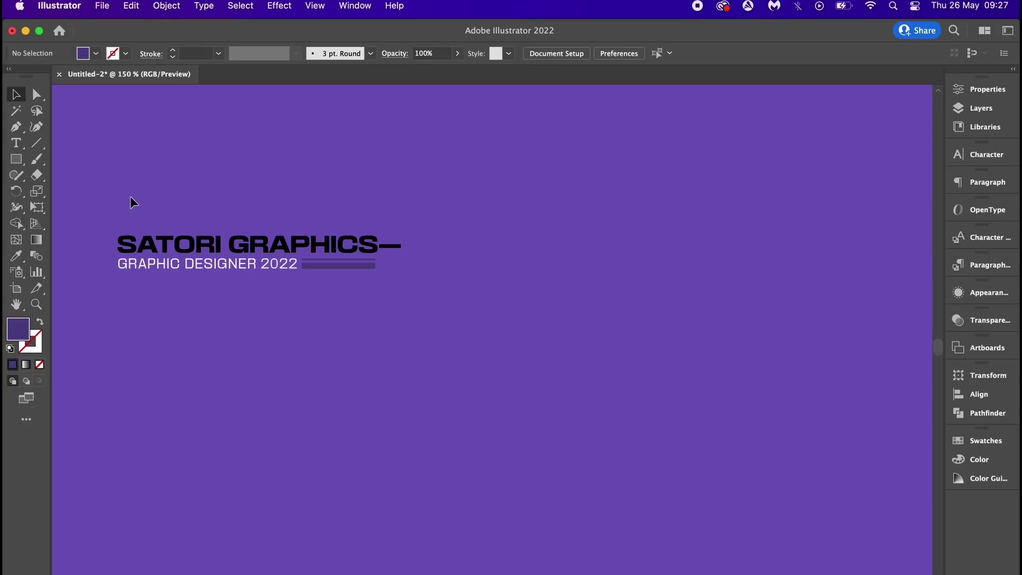
Step: Duplicate the SATORI GRAPHICS text group twice to the right, then zoom out to view the row
drag(413, 276, 383, 259)
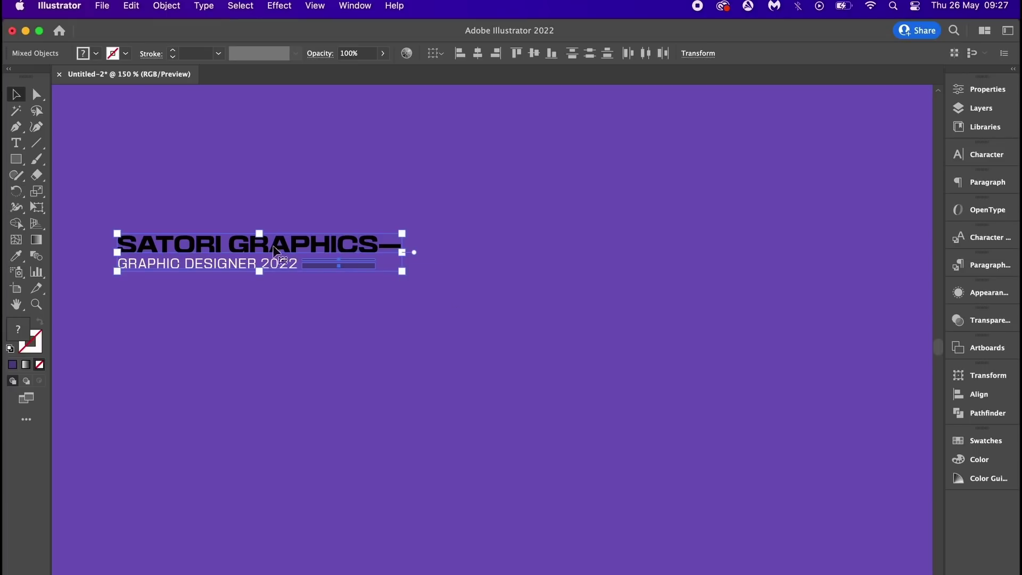
drag(291, 248, 567, 257)
key(super+d)
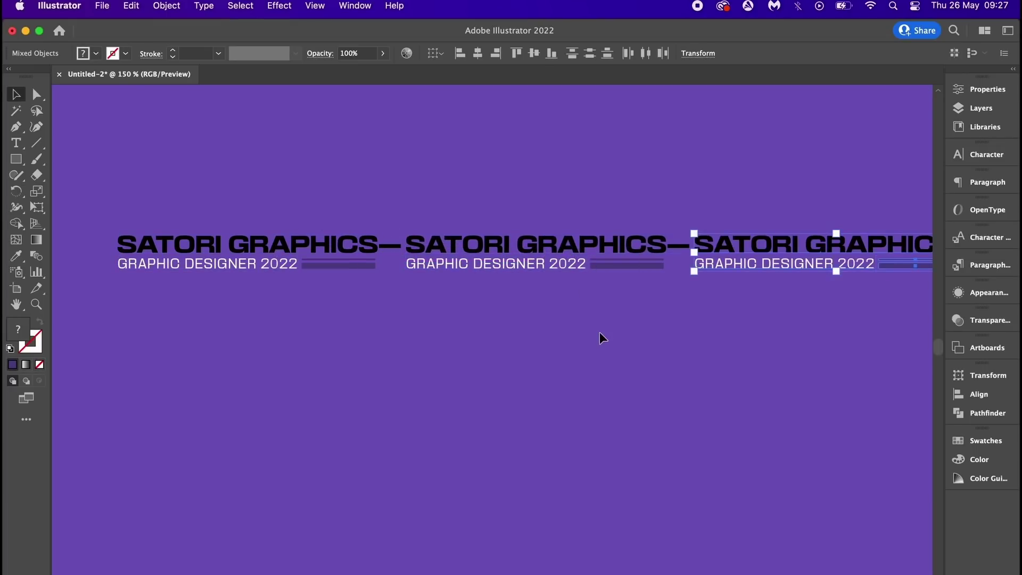
click(600, 338)
scroll(559, 358, right, 3)
key(super+minus)
scroll(573, 355, up, 2)
scroll(569, 381, up, 1)
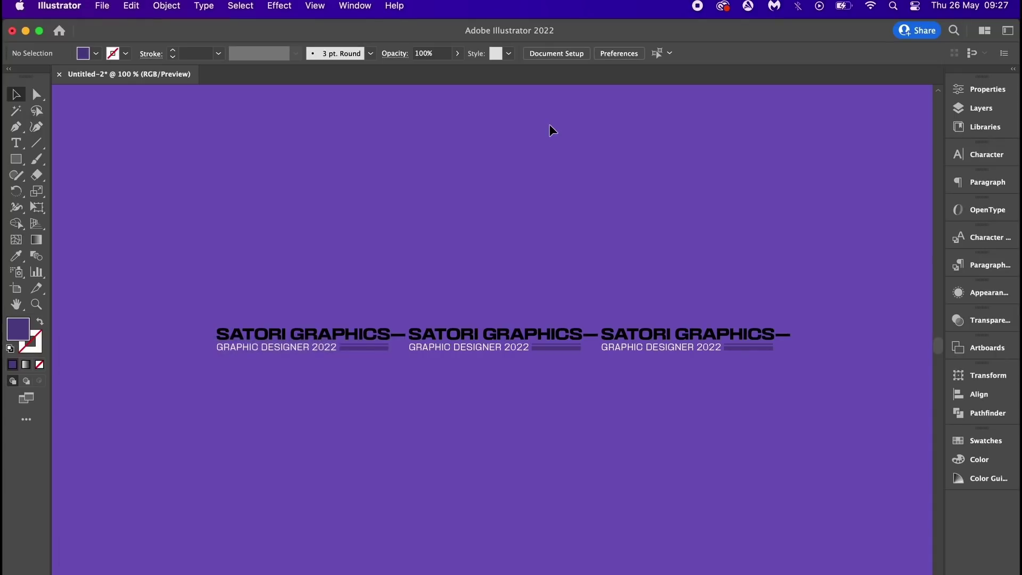
Step: Show the Symbols panel and move it to the right side of the screen
click(355, 6)
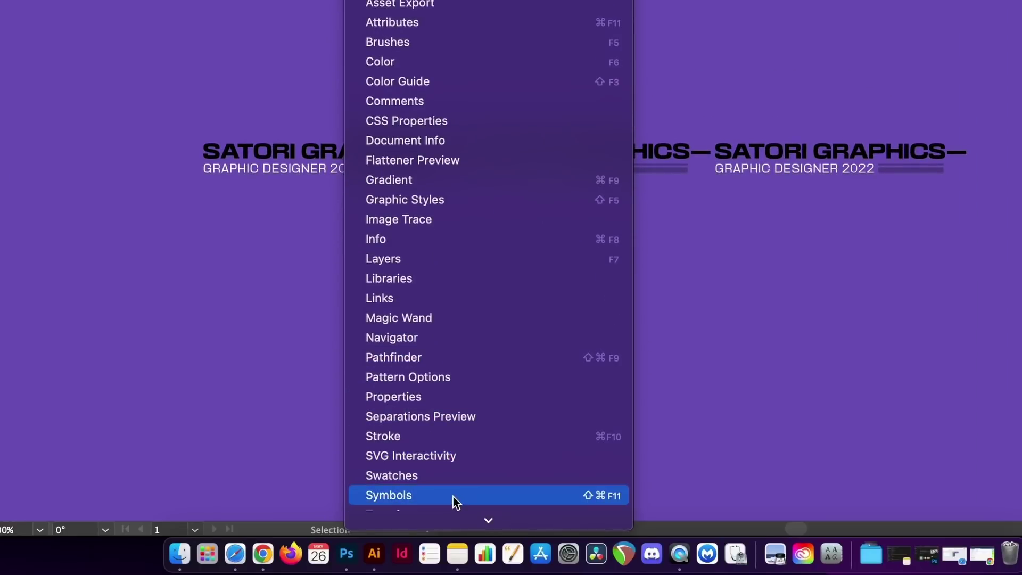
click(455, 496)
drag(630, 130, 931, 128)
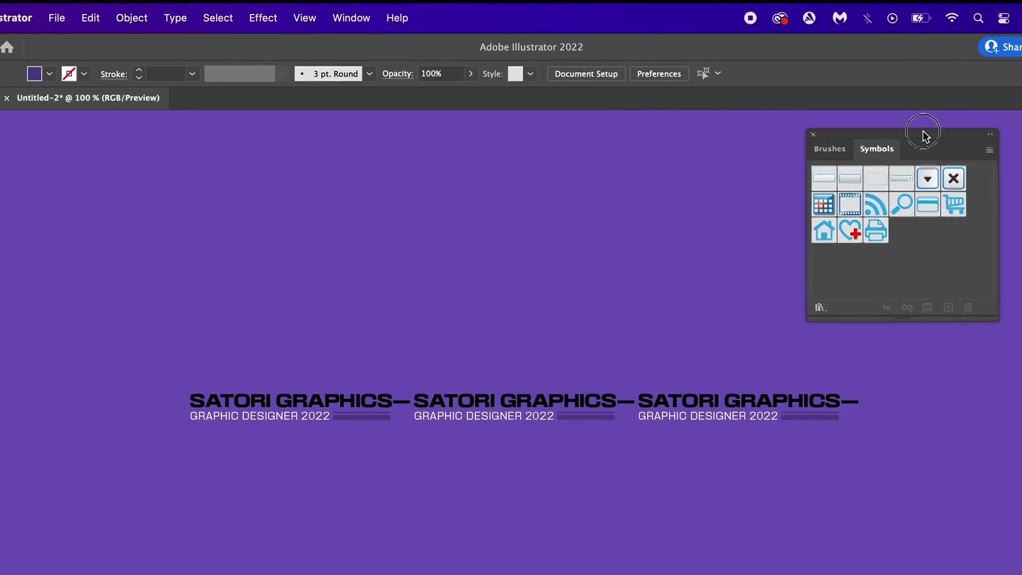
Step: Select the three text copies and save them as a new symbol named 'text1'
drag(129, 389, 820, 473)
drag(689, 413, 903, 259)
text(te)
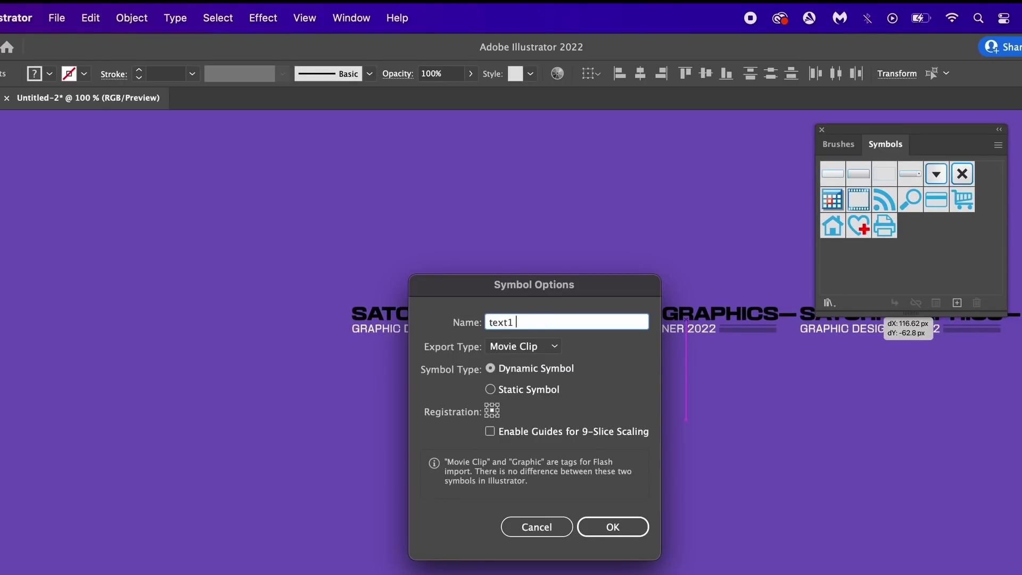
text(xt1)
key(Return)
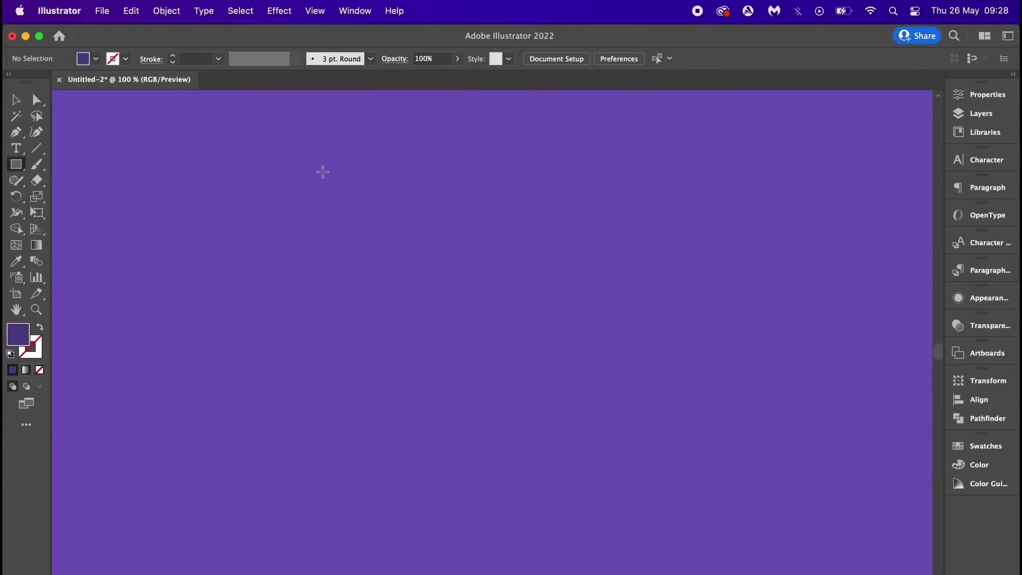
Step: Draw a tall rectangle near the artboard centre and select it
drag(323, 171, 482, 487)
key(v)
click(560, 405)
click(431, 326)
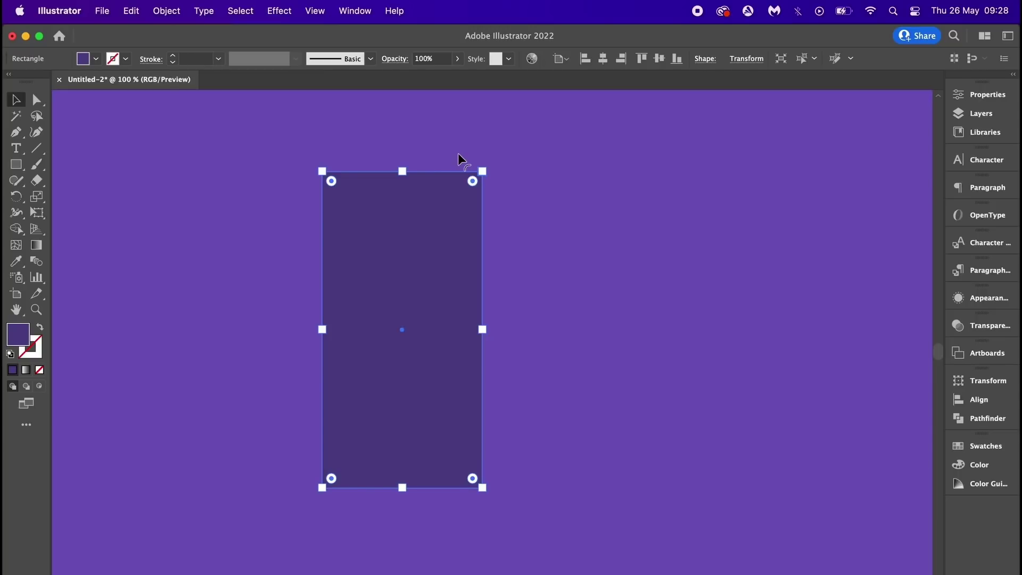
Step: Revolve the rectangle 360° into a 3D cylinder using the 3D and Materials panel
click(355, 10)
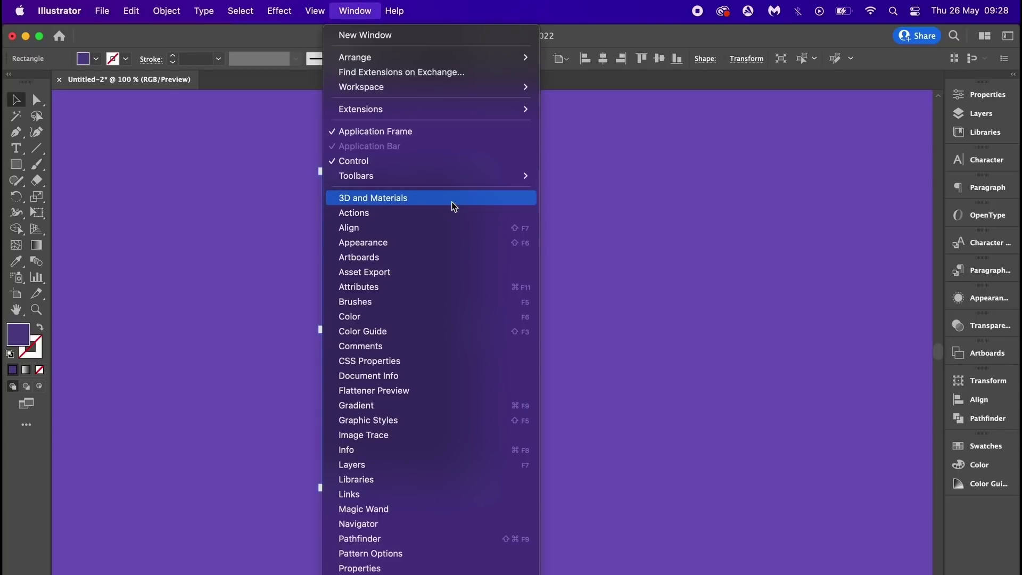
click(453, 204)
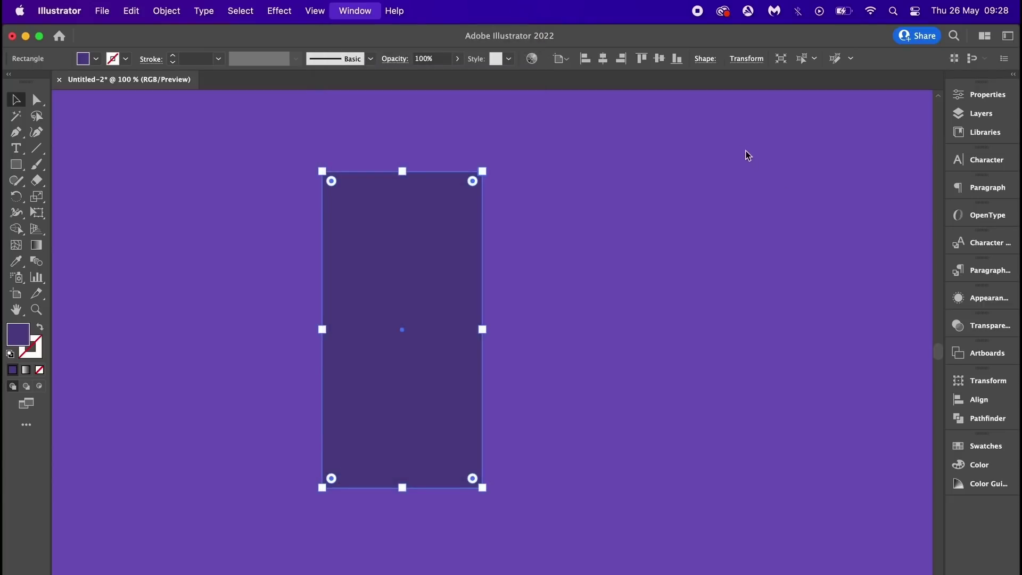
drag(758, 113, 728, 137)
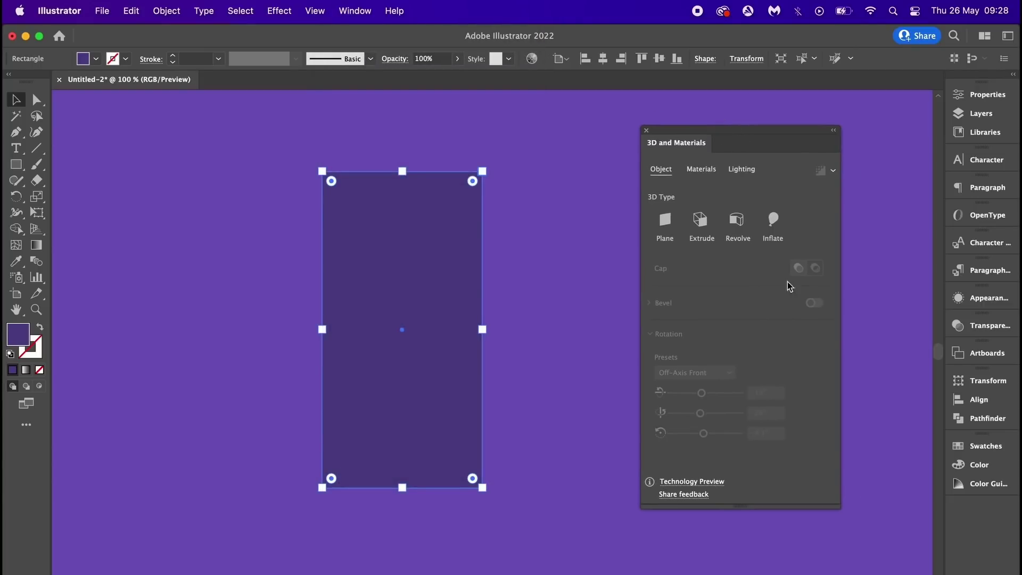
click(740, 224)
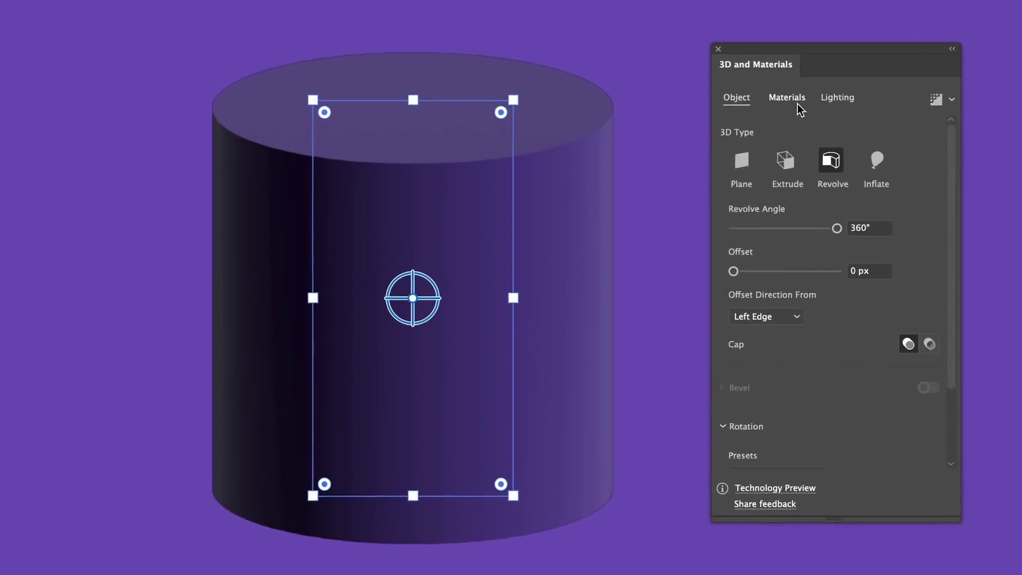
click(700, 169)
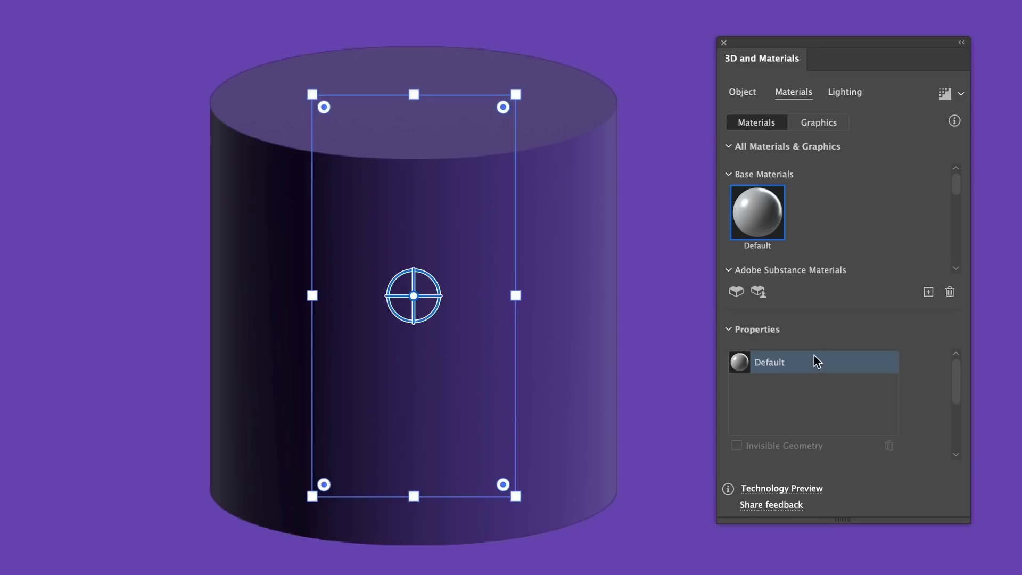
Step: Wrap the text1 graphic around the cylinder and turn on Invisible Geometry
click(825, 125)
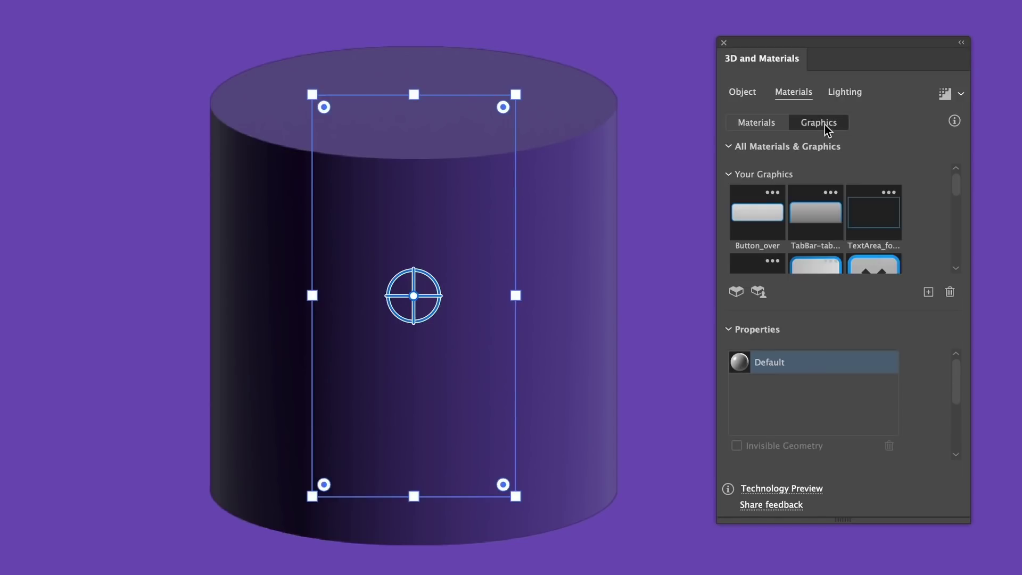
scroll(871, 231, down, 10)
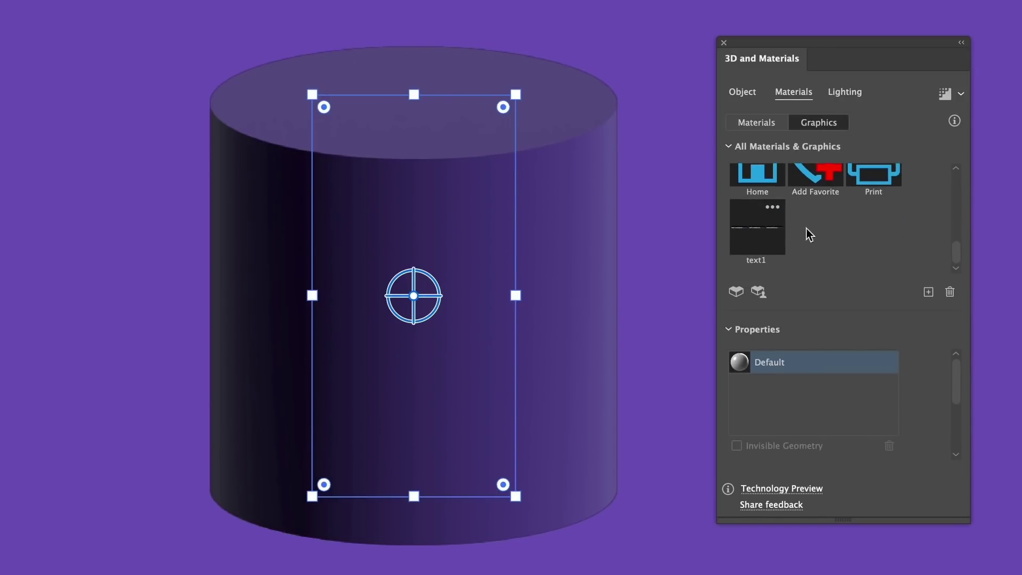
click(769, 239)
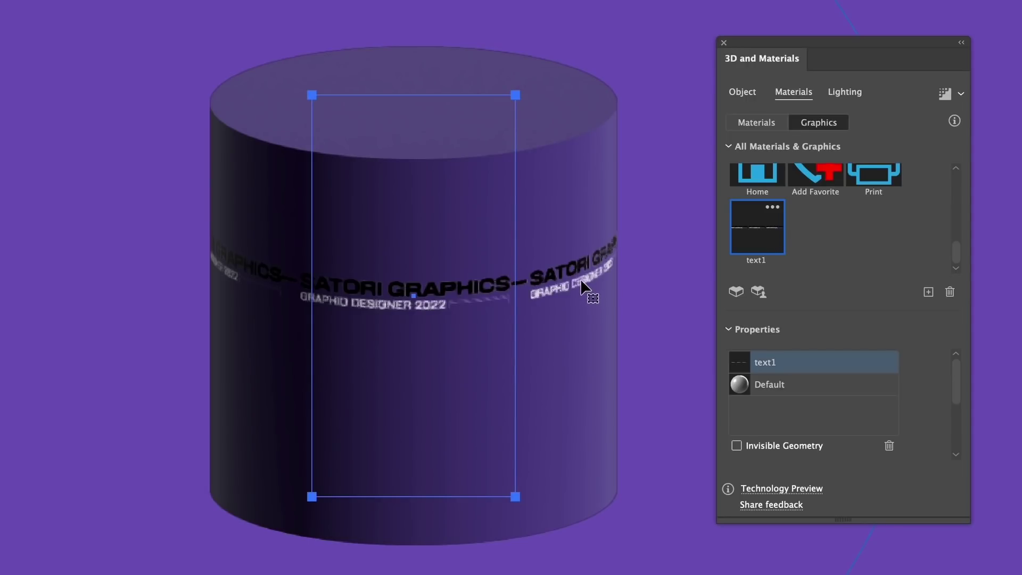
click(736, 445)
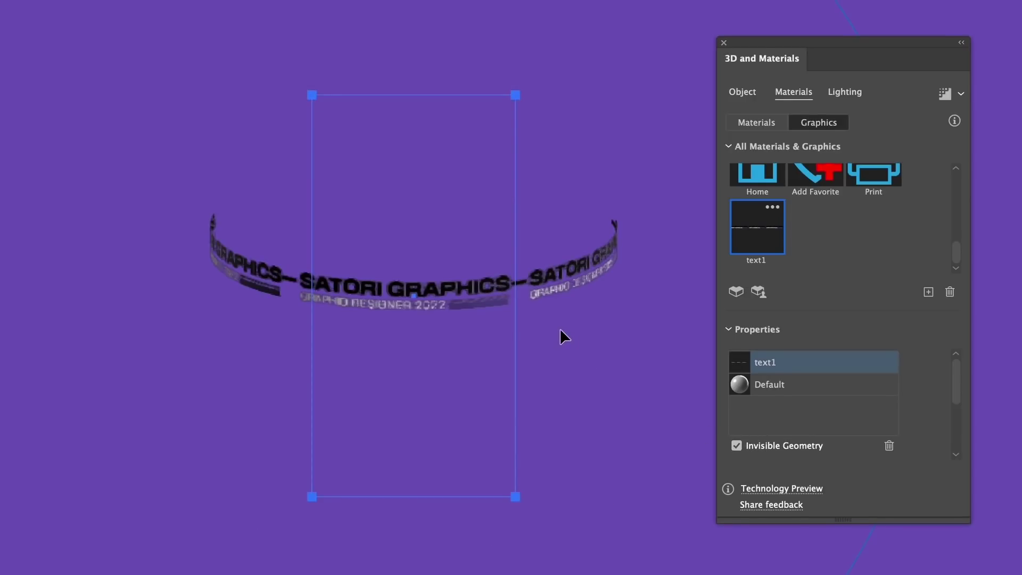
Step: Enlarge the wrapped text graphic to 173.37% scale
scroll(911, 401, down, 5)
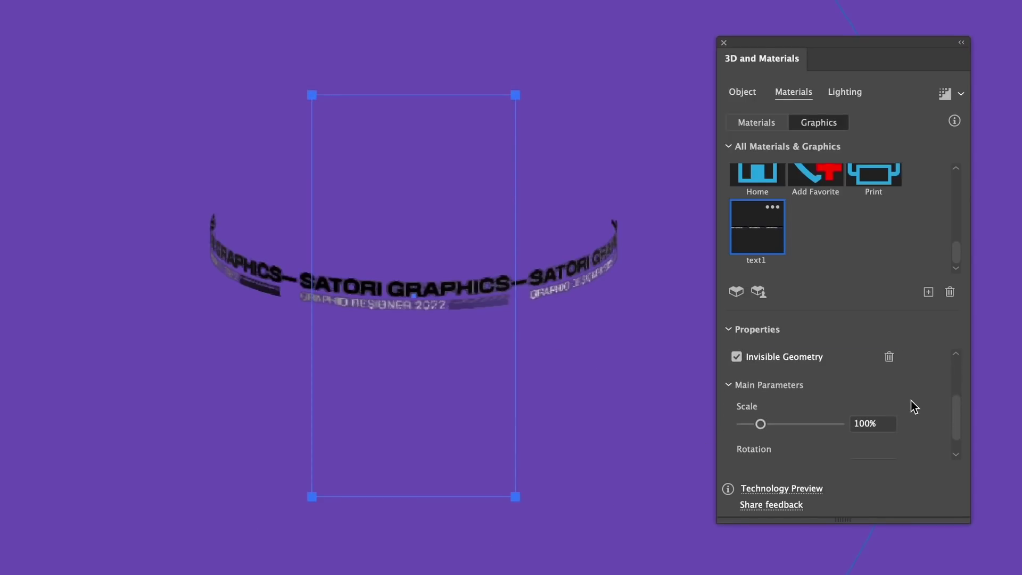
scroll(911, 402, up, 5)
scroll(911, 402, down, 5)
drag(751, 444, 710, 441)
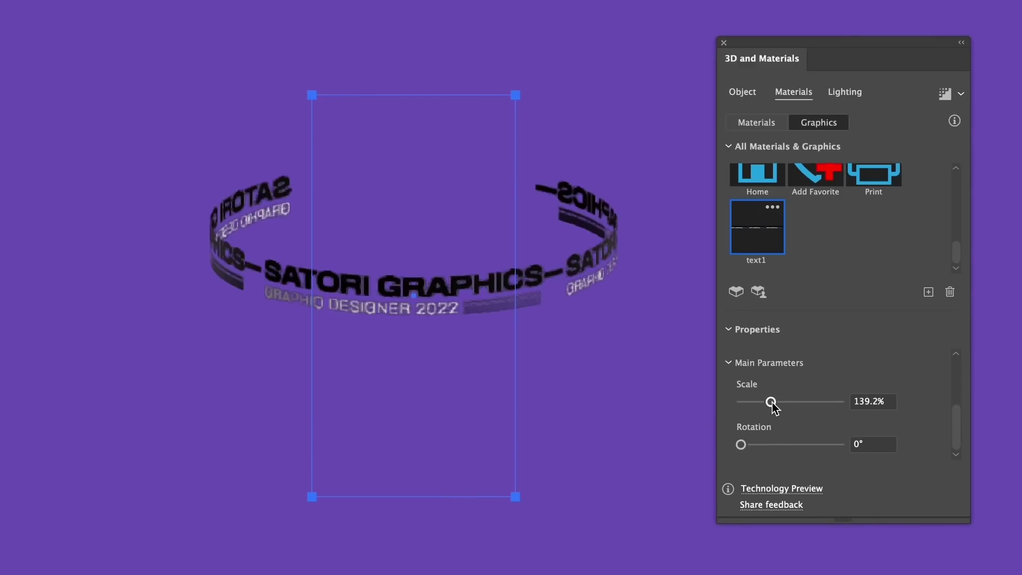
drag(772, 403, 780, 402)
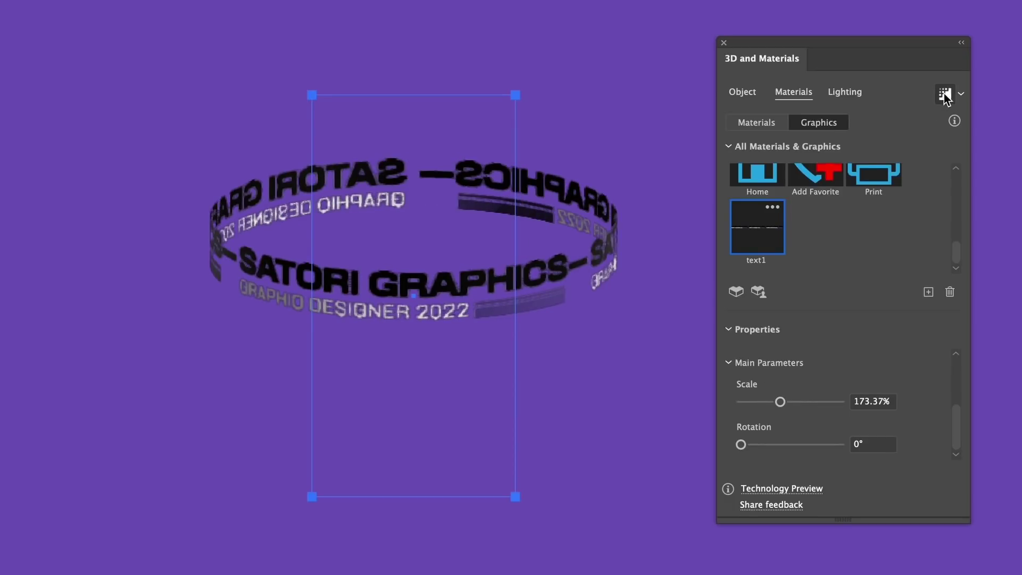
Step: Turn on high-quality ray-traced rendering and rotate the text ring to a tilted angle
click(753, 92)
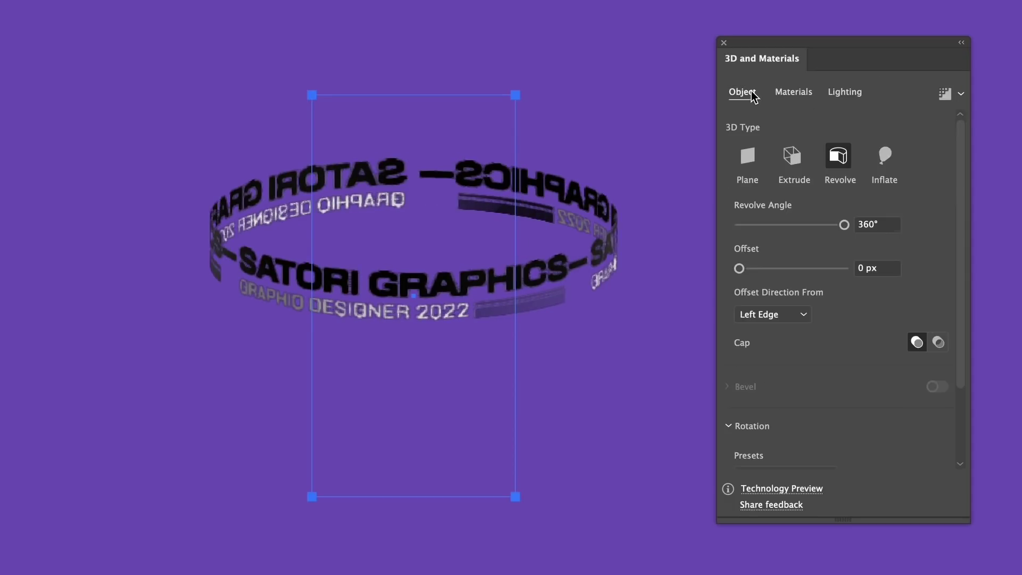
click(961, 93)
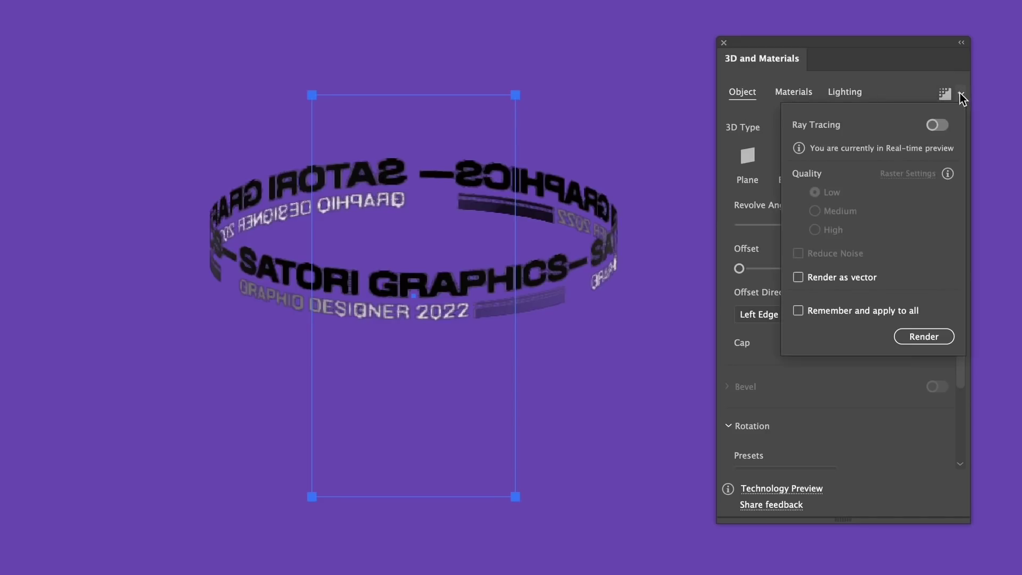
click(942, 127)
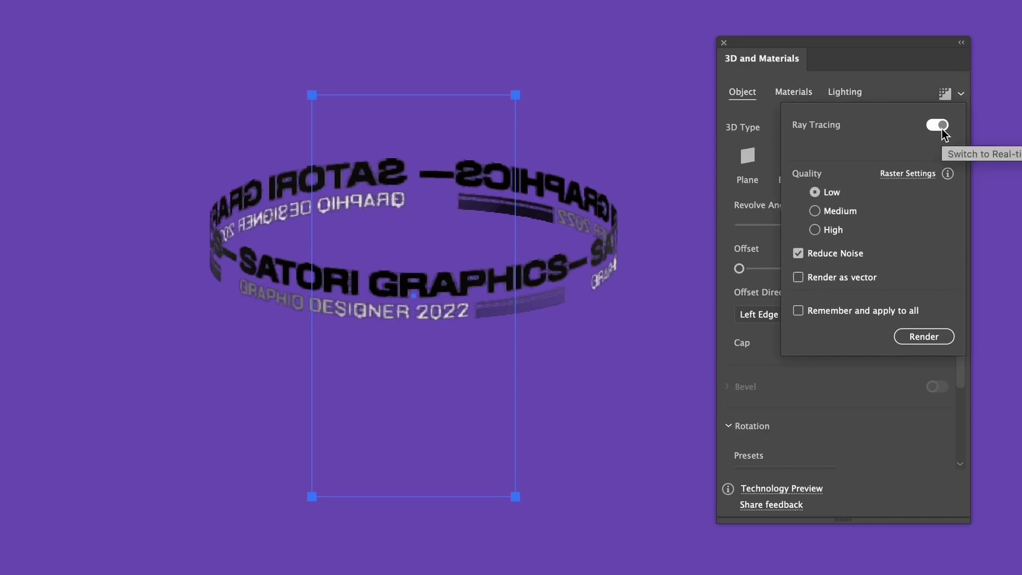
click(832, 229)
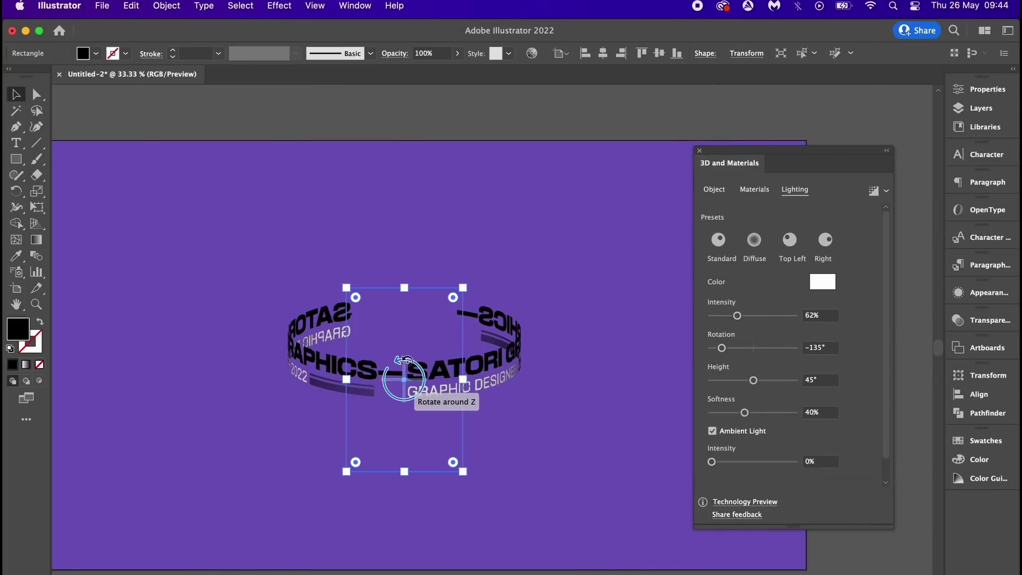
mouse_move(401, 391)
mouse_down()
mouse_move(395, 373)
mouse_move(404, 395)
mouse_up()
drag(392, 337, 575, 372)
Step: Set the Document Raster Effects padding around objects to 360 px
click(478, 119)
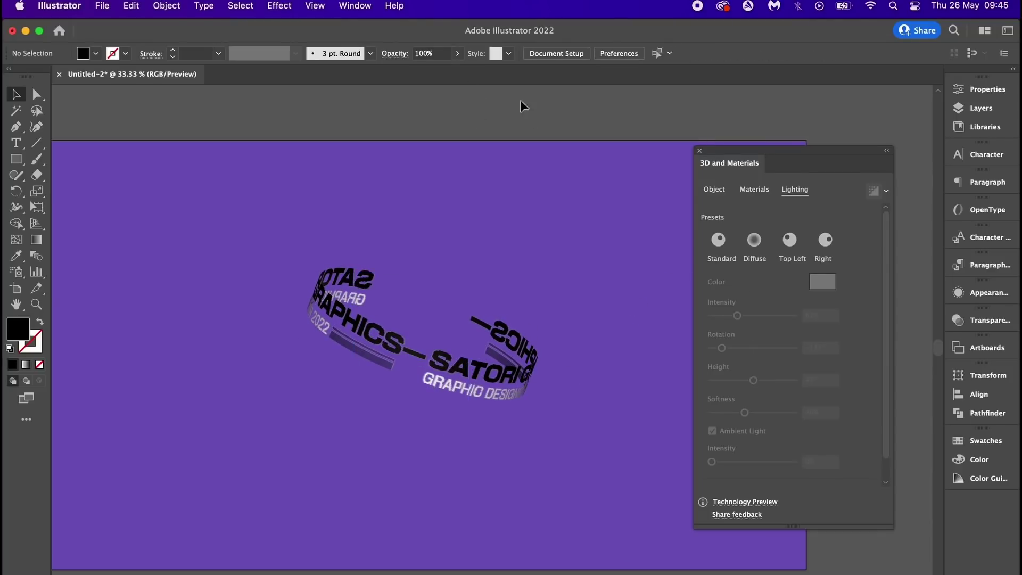
click(354, 5)
mouse_move(277, 4)
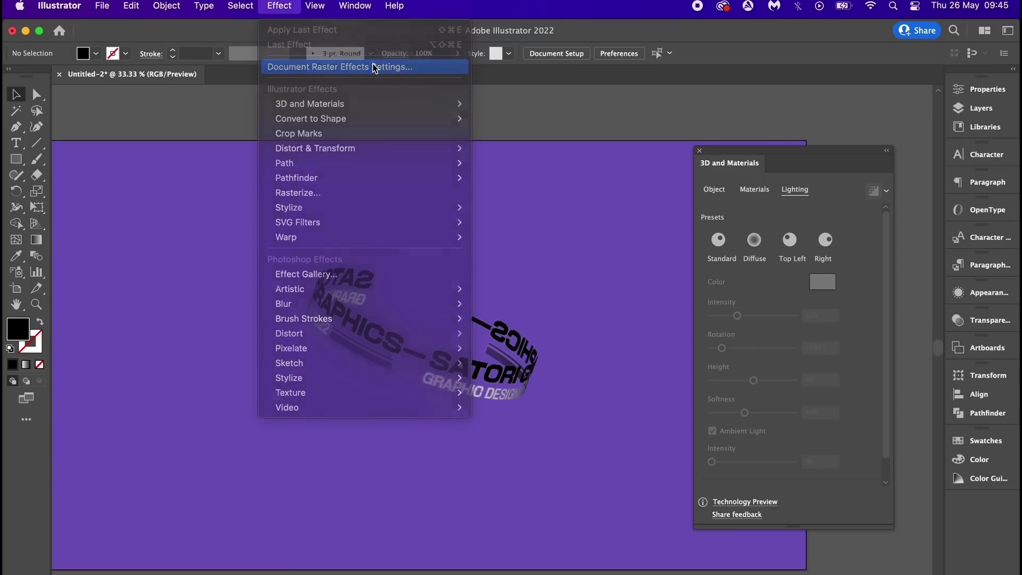
click(375, 67)
drag(469, 365, 384, 355)
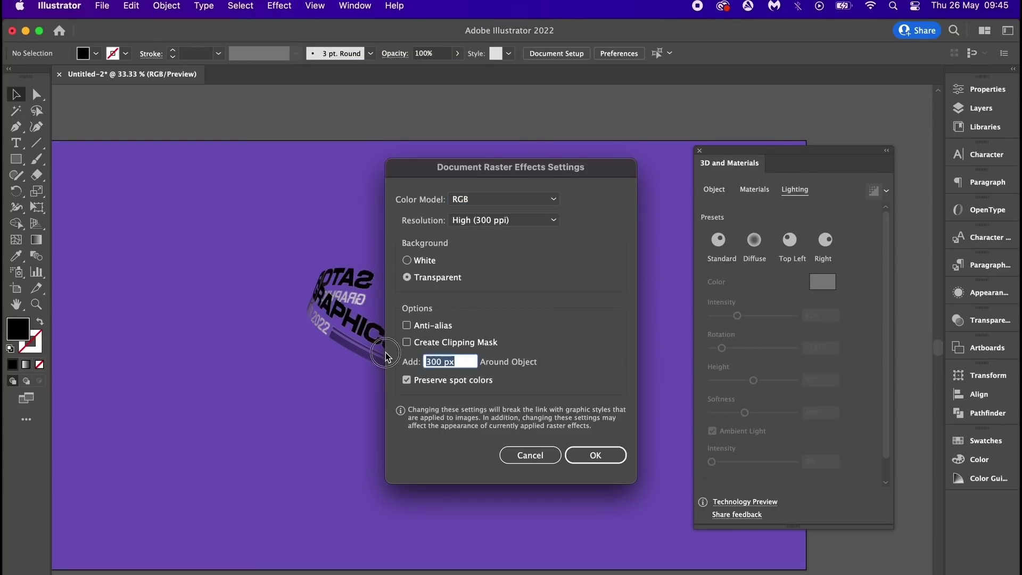
text(360)
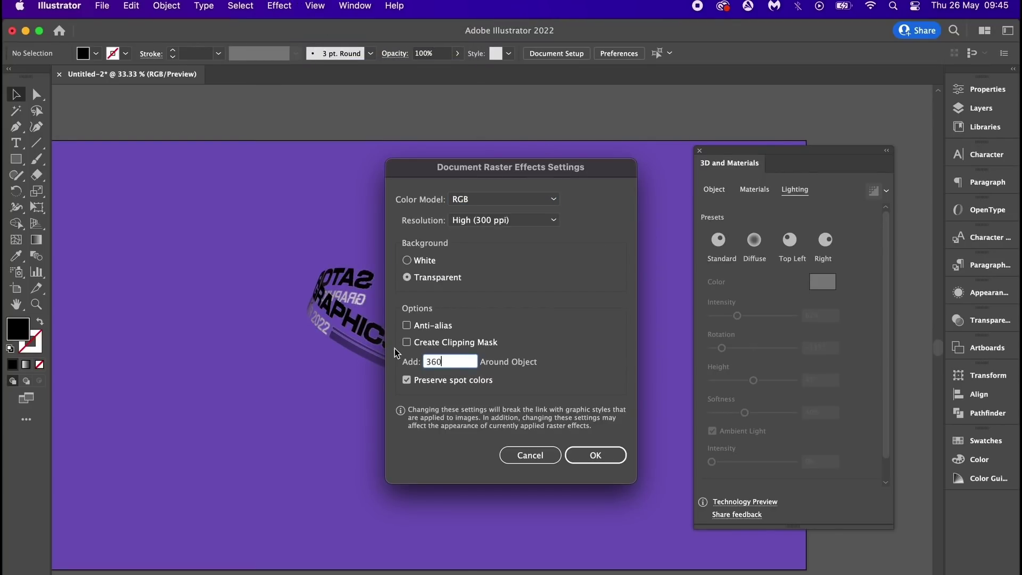
click(597, 456)
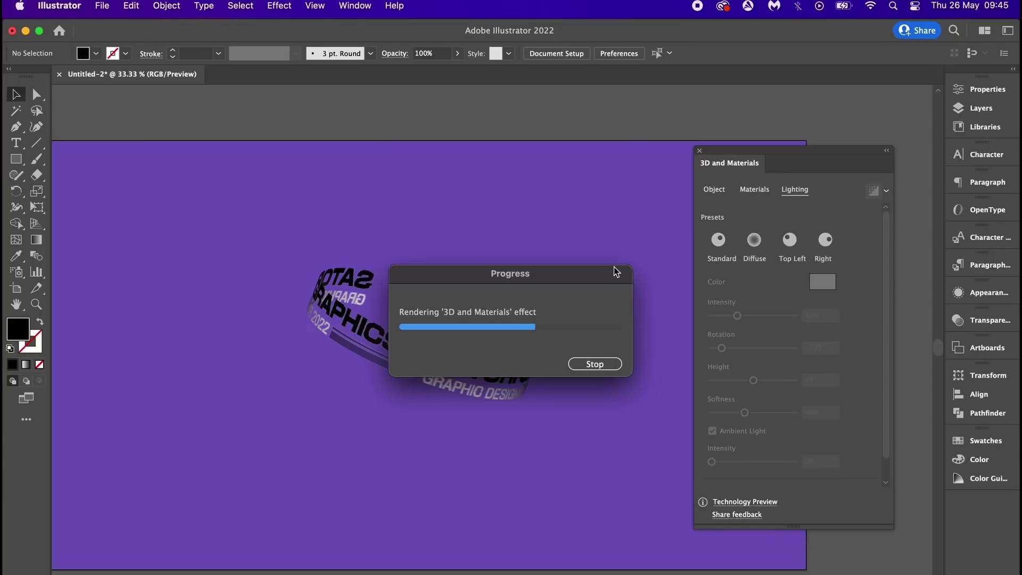
click(615, 193)
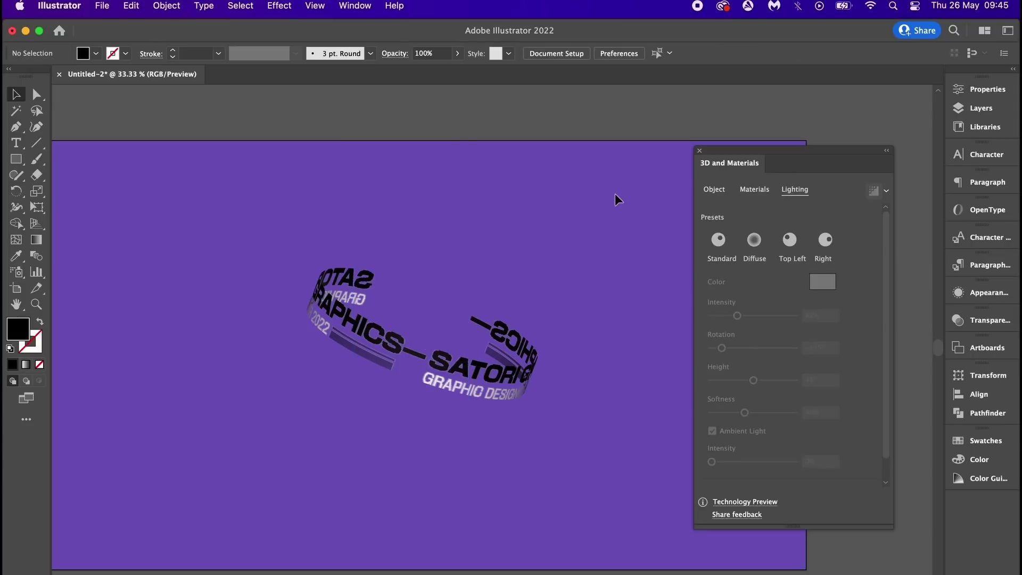
Step: Expand the 3D text ring's appearance into flat artwork
click(436, 356)
click(162, 6)
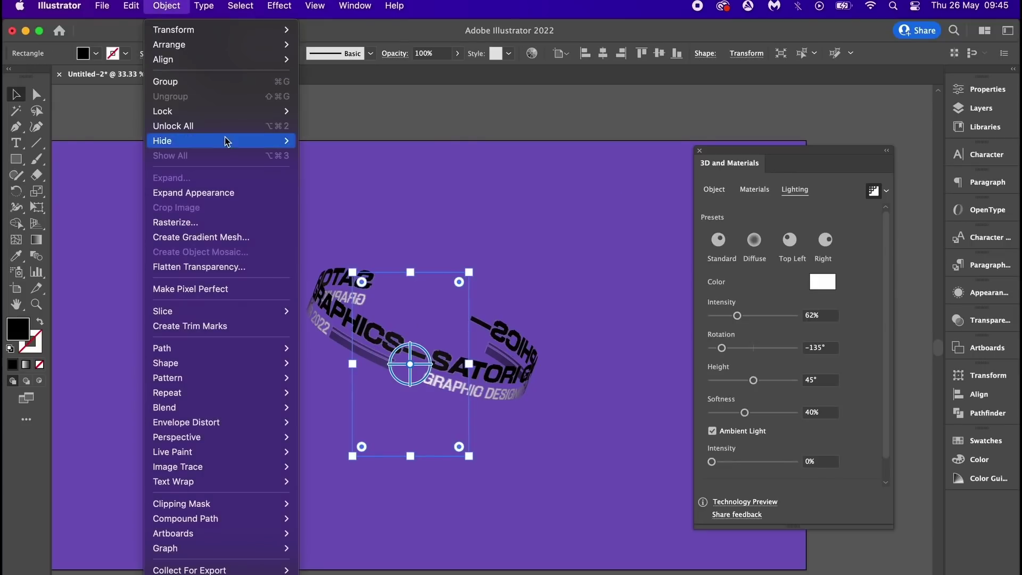
click(230, 197)
click(560, 203)
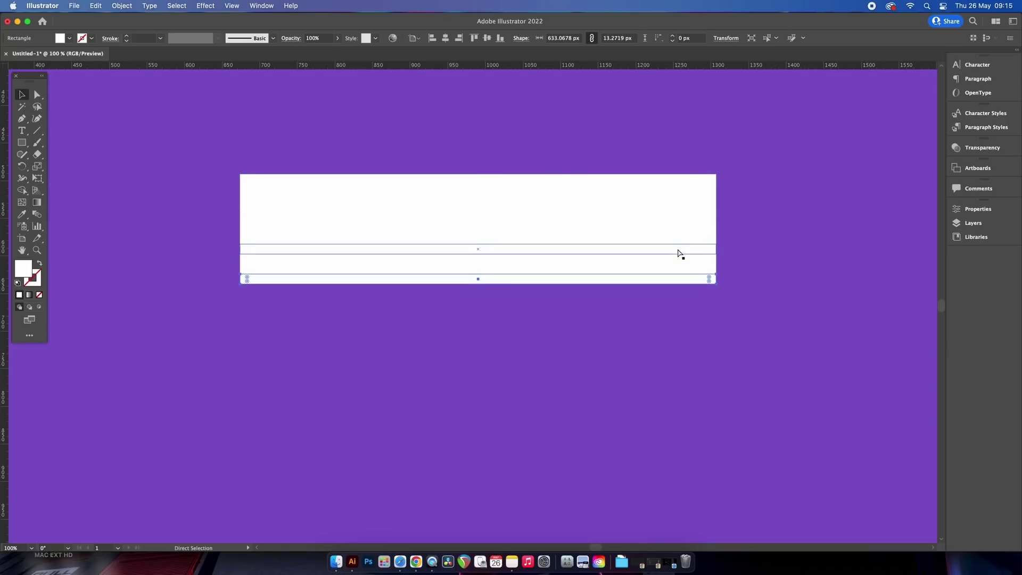
Step: Duplicate the white bar repeatedly and spread the stripes evenly down the artboard
key(super+d)
key(super+d)
key(super+d)
key(super+d)
key(super+d)
key(super+d)
key(super+d)
key(super+d)
key(super+d)
key(super+d)
key(super+d)
key(super+d)
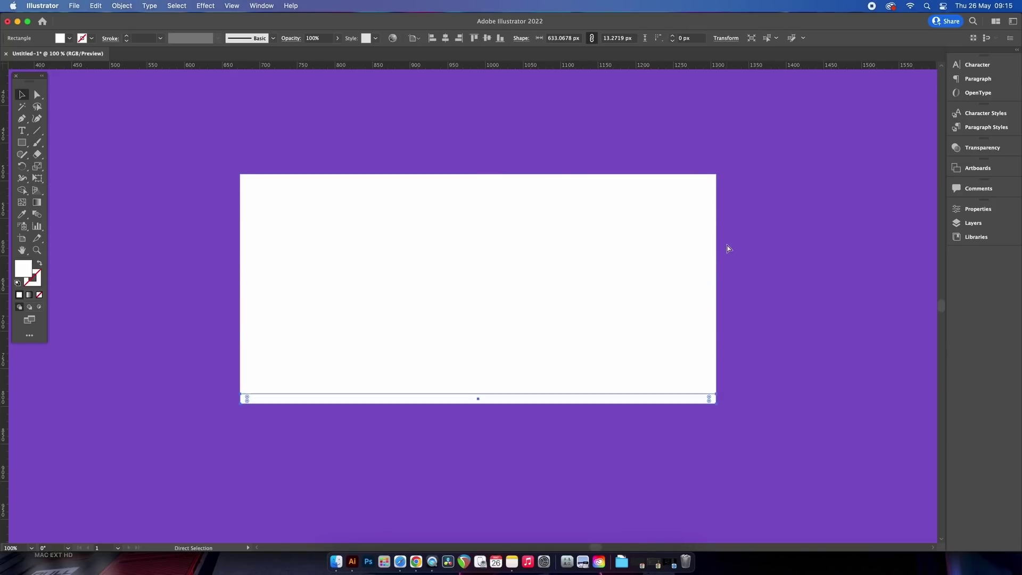
key(super+d)
key(super+d)
key(super+d)
key(super+d)
key(super+d)
key(super+d)
key(super+d)
key(super+d)
key(super+d)
key(super+d)
key(super+d)
key(space)
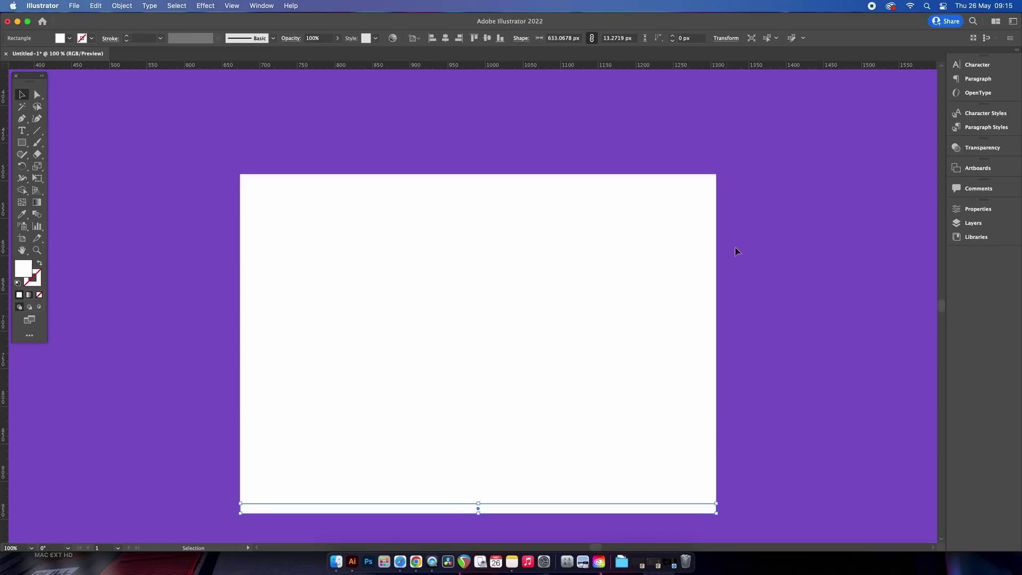
drag(776, 290, 771, 254)
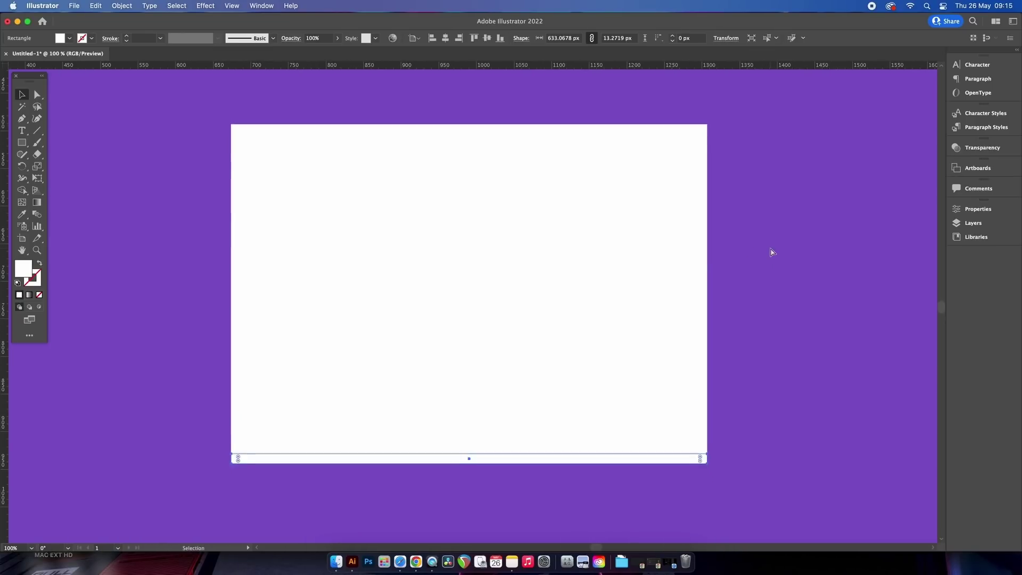
click(776, 256)
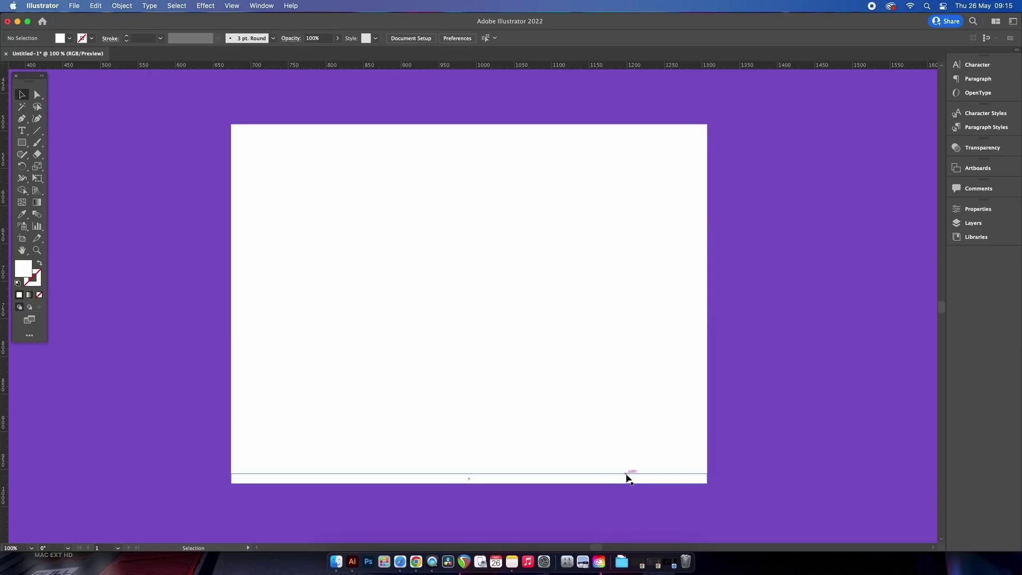
drag(627, 477, 638, 162)
key(super+shift+a)
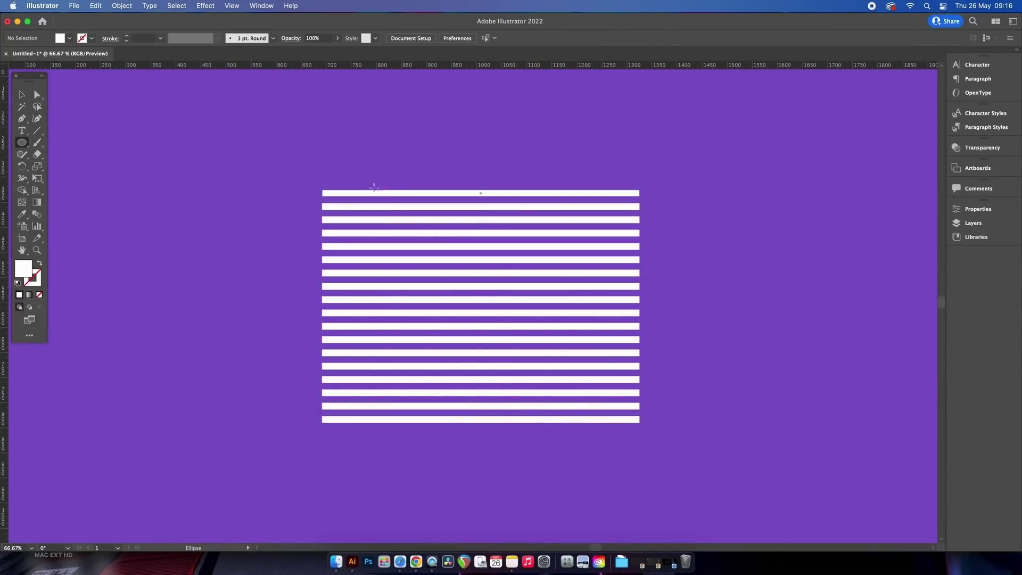
Step: Draw a 463.85 px unfilled circle over the stripes, then select the stripes and circle together
mouse_move(371, 193)
mouse_down()
mouse_move(601, 410)
mouse_move(600, 400)
mouse_up()
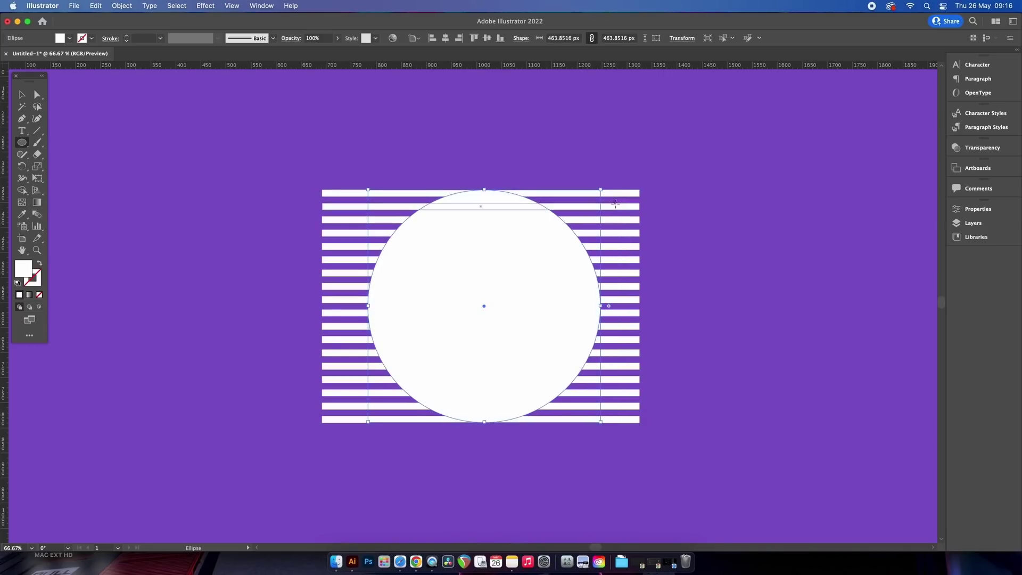
key(shift+x)
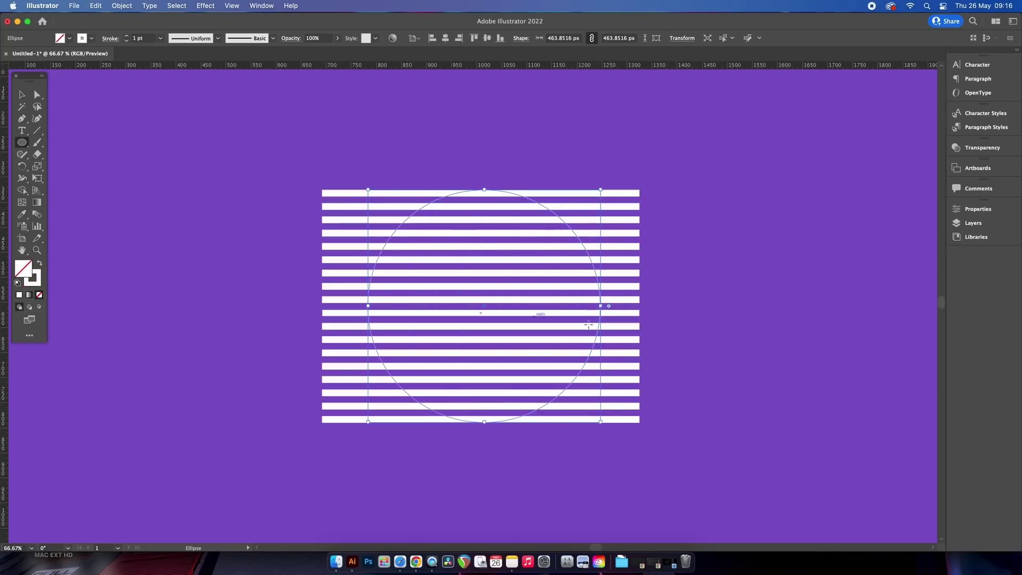
key(v)
click(374, 170)
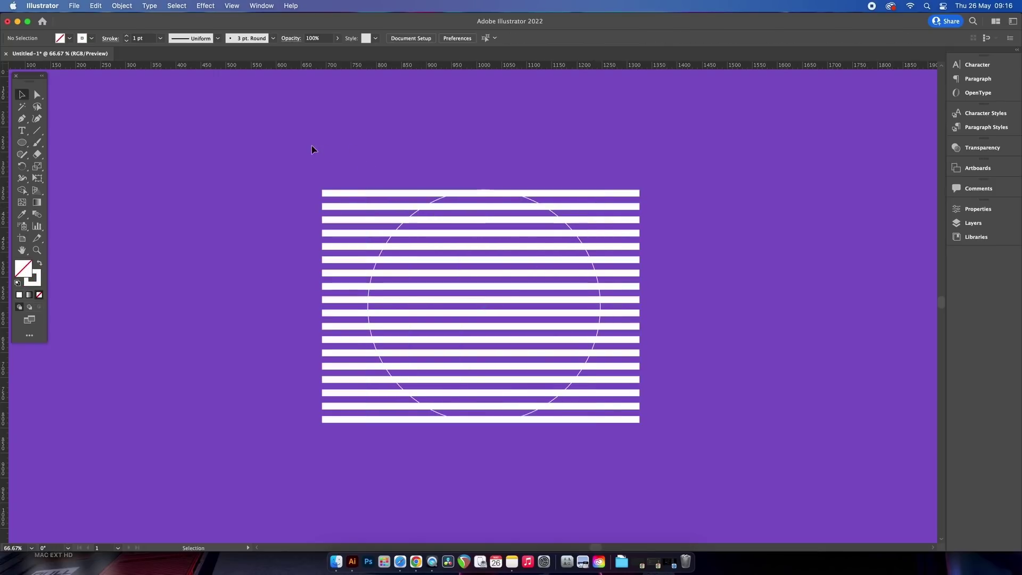
drag(307, 149, 739, 458)
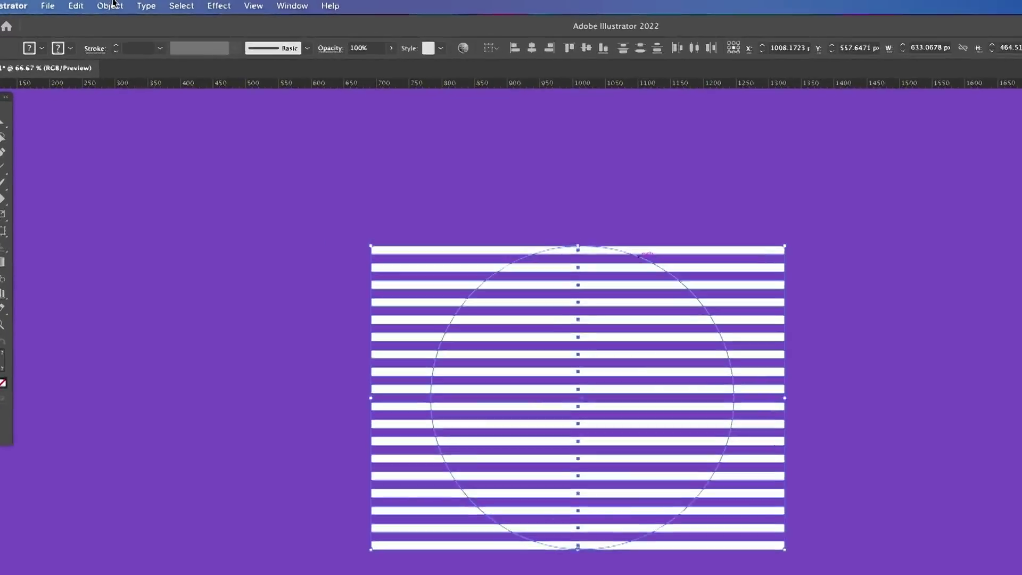
click(122, 6)
mouse_move(150, 459)
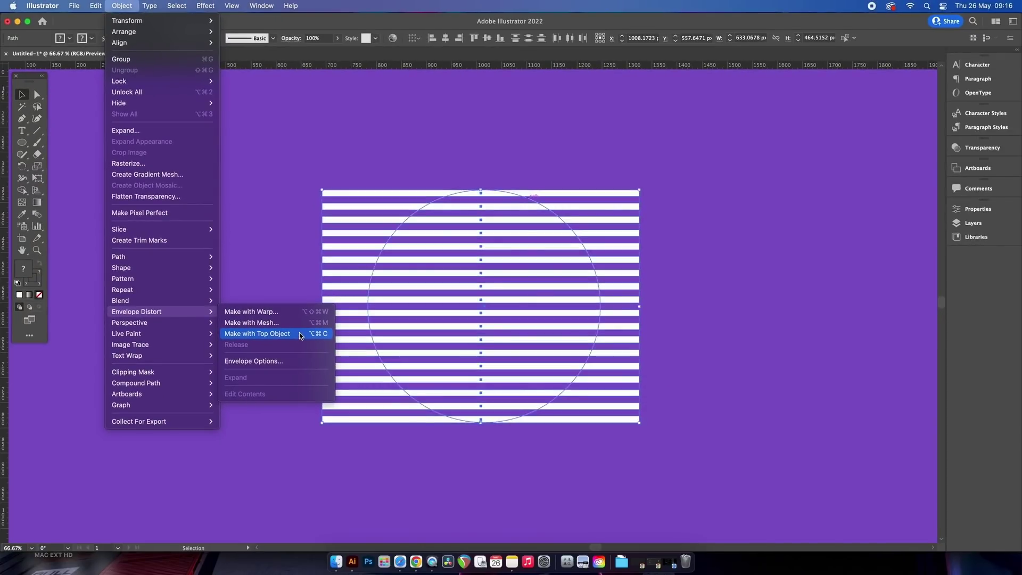
Step: Envelope-distort the stripes with the top circle, then centre the view on the text sphere
click(300, 335)
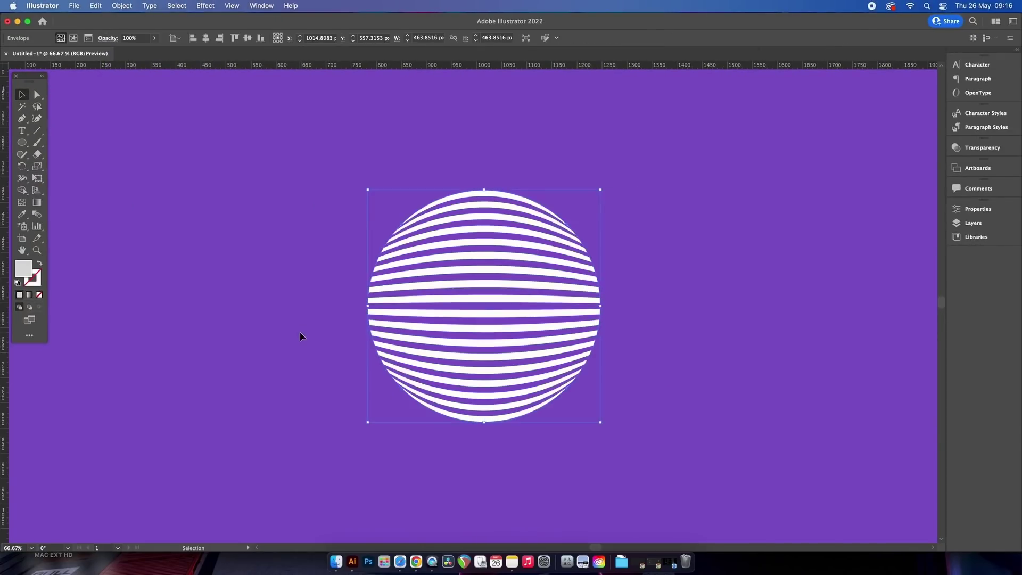
click(668, 280)
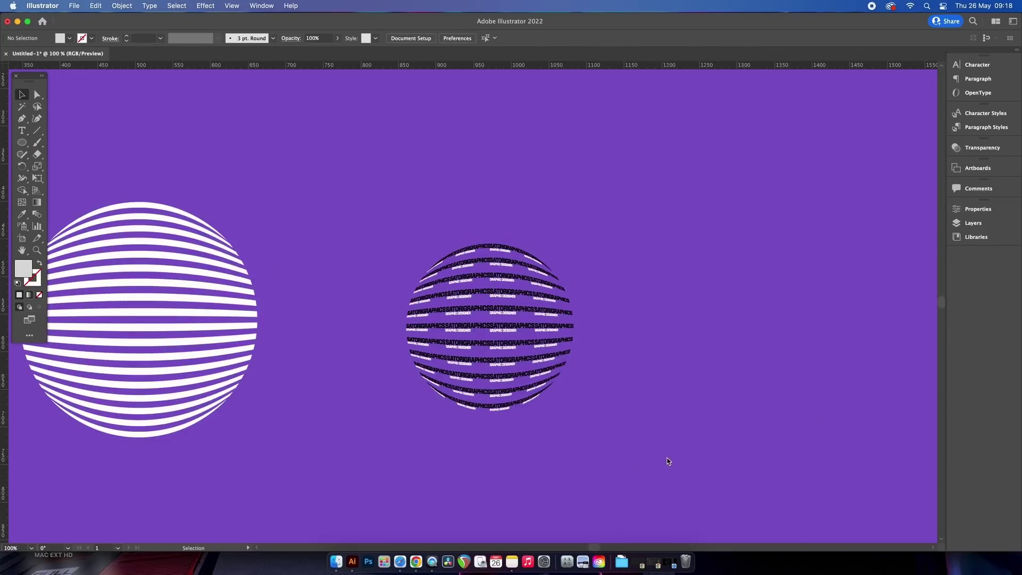
scroll(593, 366, up, 2)
drag(604, 353, 674, 376)
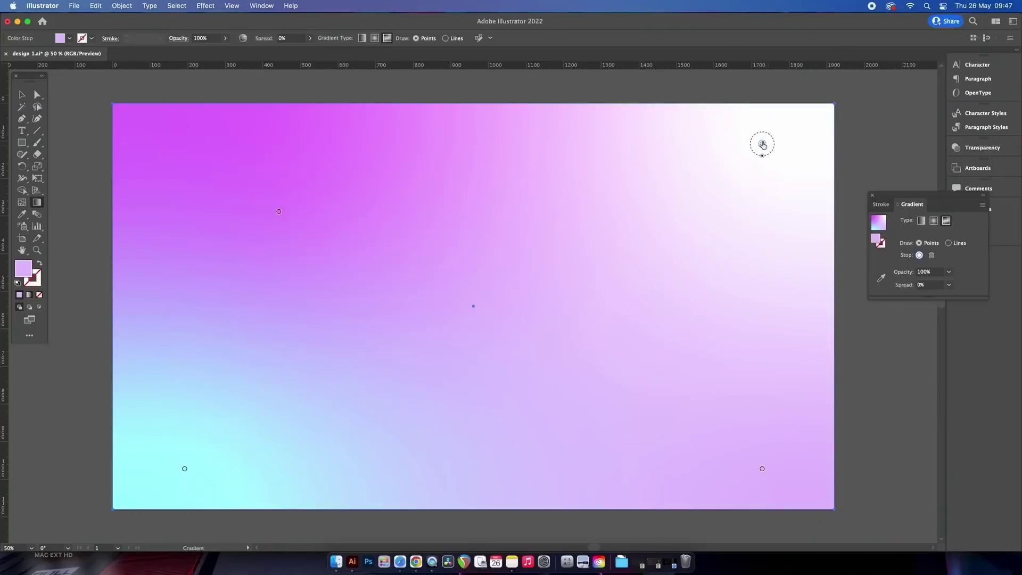
Step: Change the top-right freeform gradient point's colour to pale pink FFE4FF
double_click(762, 143)
drag(736, 196, 732, 197)
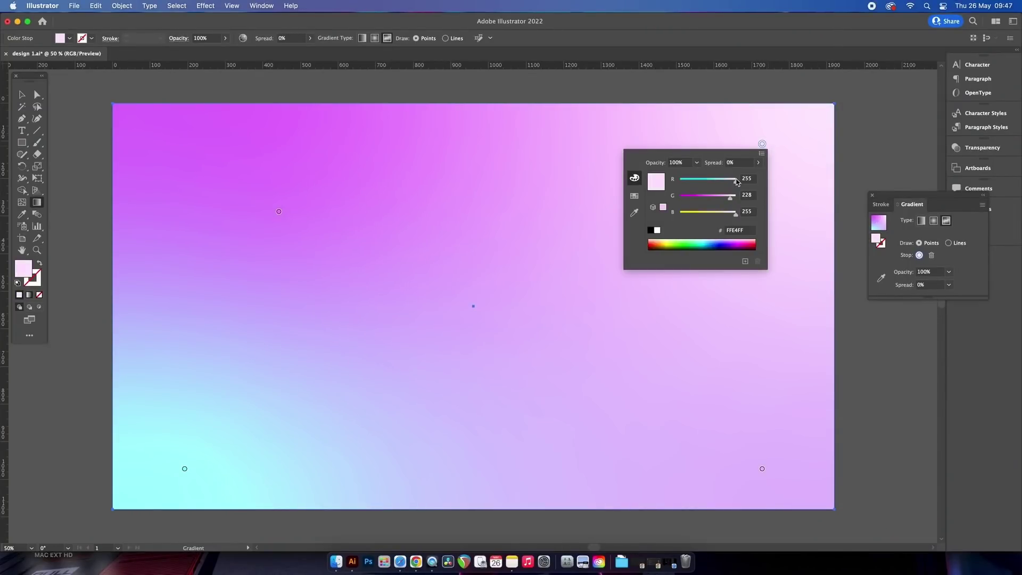
click(858, 163)
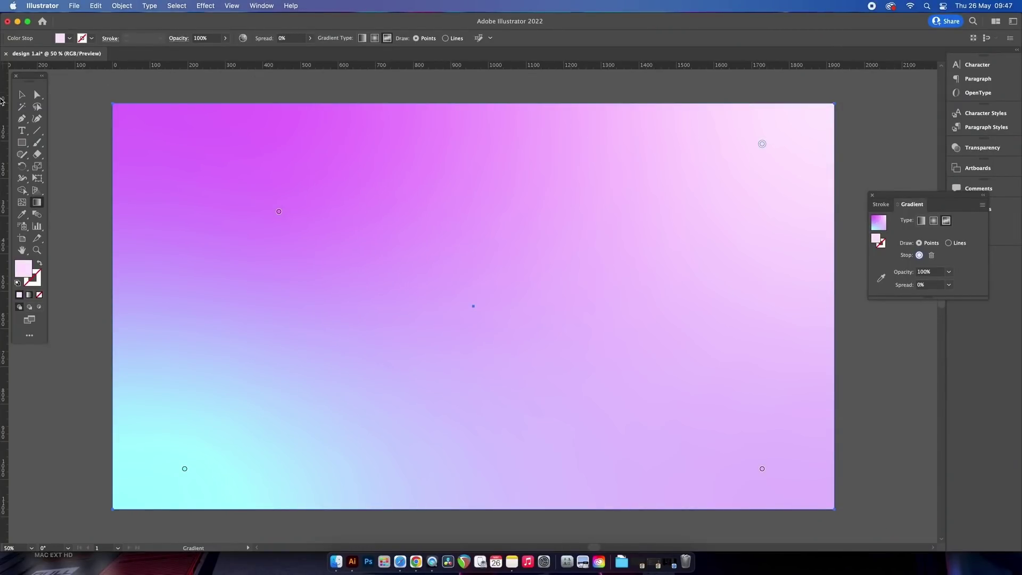
Step: Deselect the gradient background and close the Gradient panel
click(21, 94)
click(70, 105)
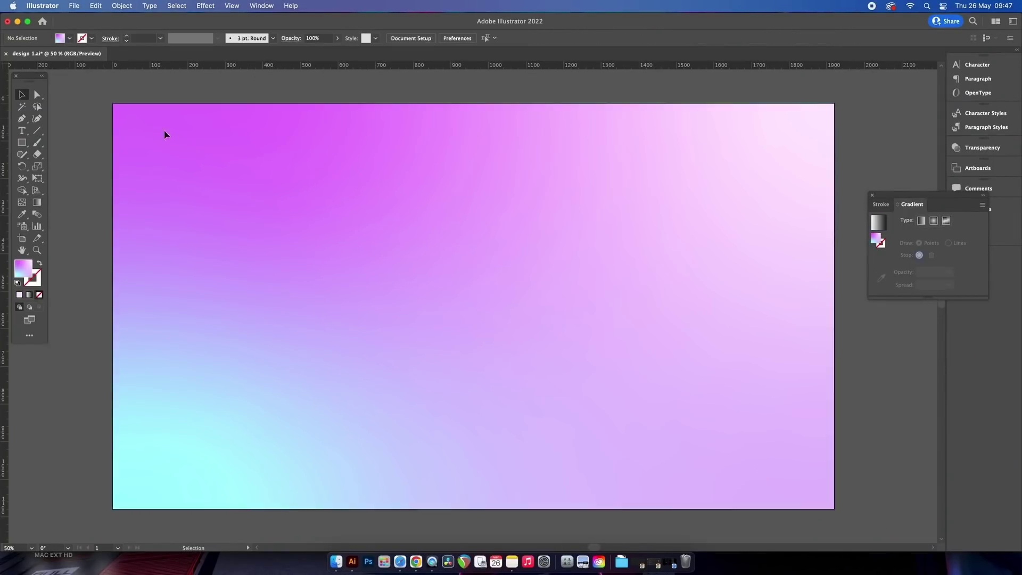
click(515, 241)
key(super+shift+a)
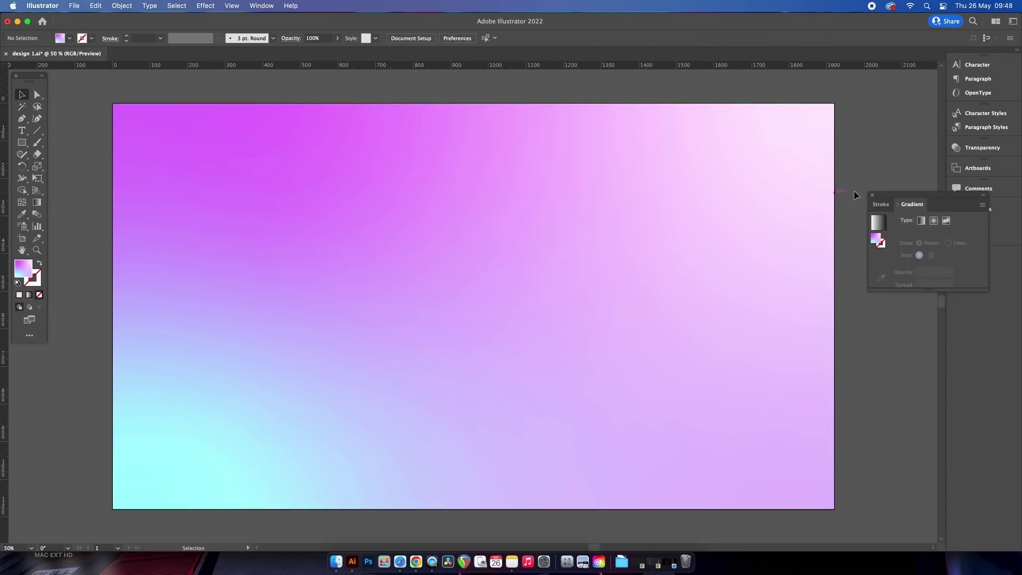
click(872, 194)
scroll(677, 314, down, 10)
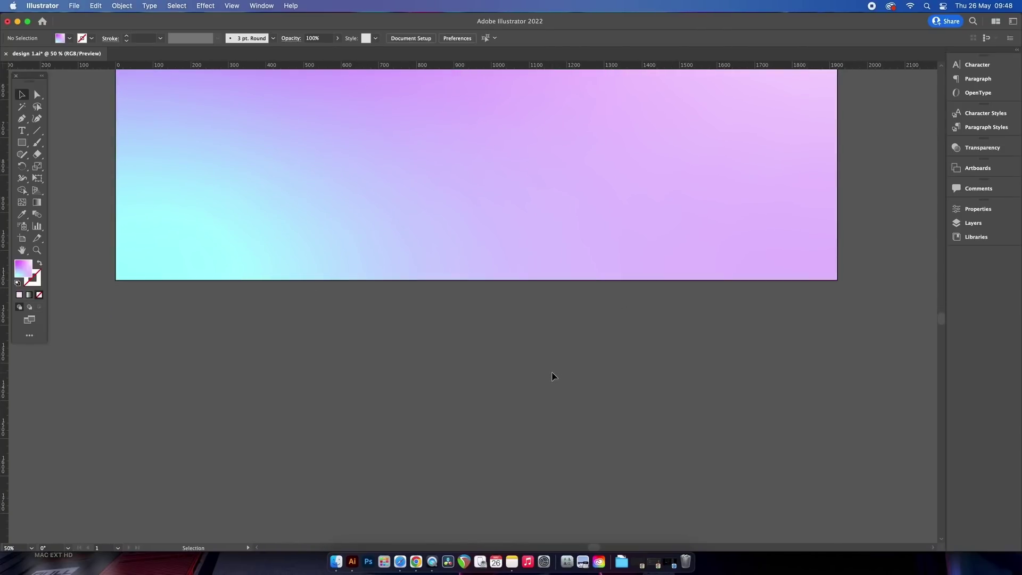
Step: Draw a small circle below the artboard with a gradient whose middle stop is pink
key(l)
click(29, 294)
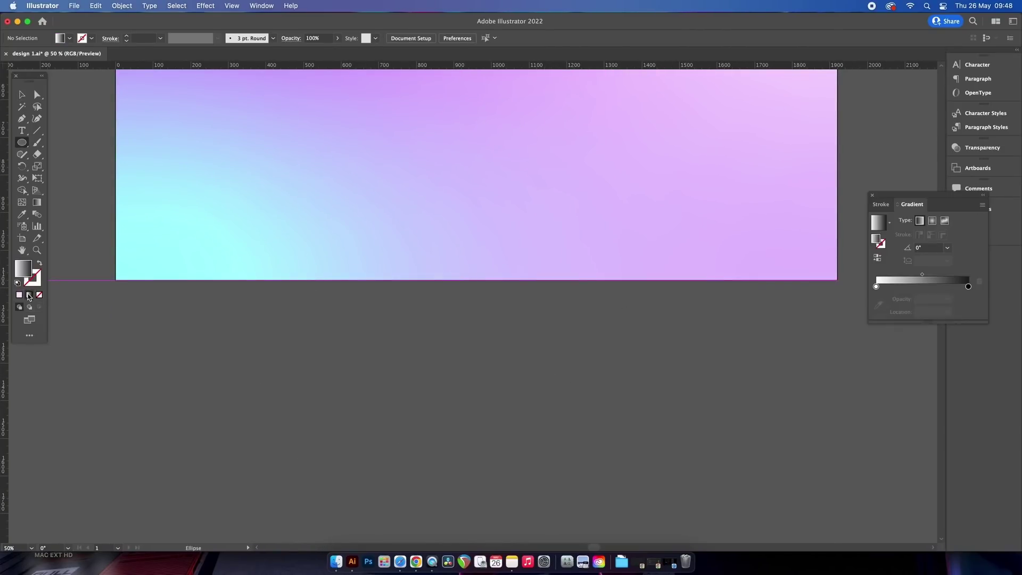
double_click(918, 286)
drag(904, 340, 941, 325)
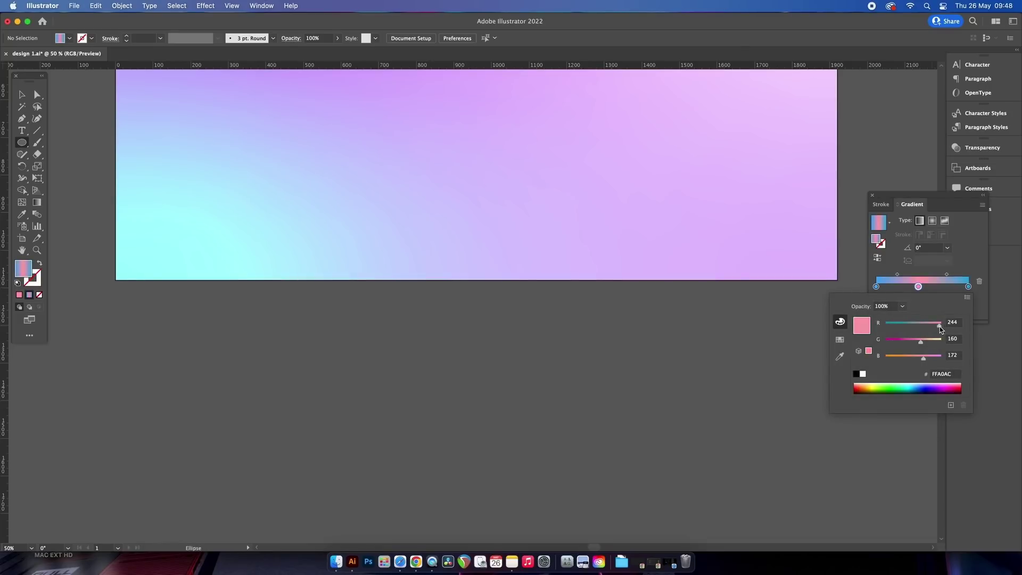
click(779, 348)
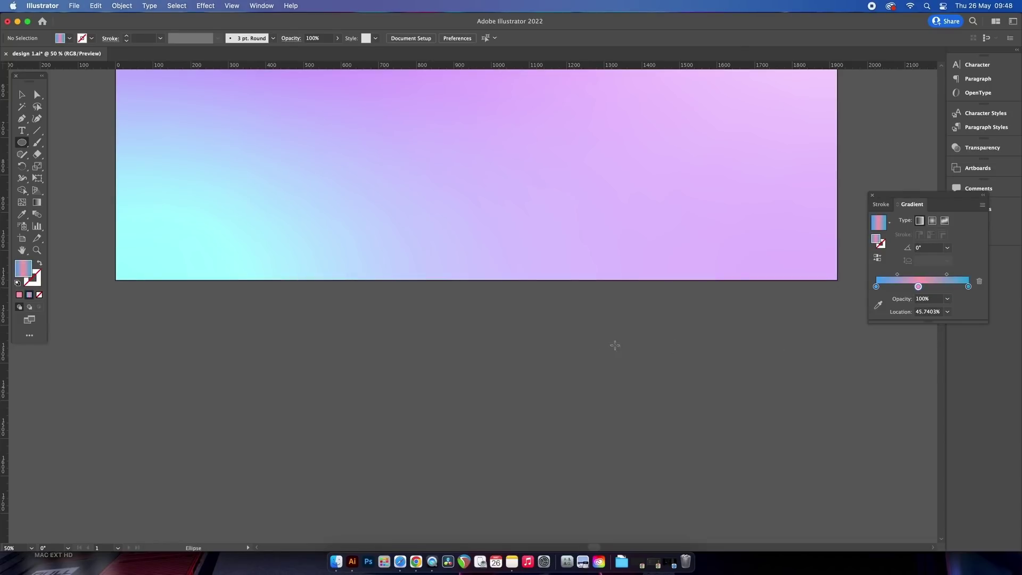
drag(210, 350, 223, 361)
Step: Duplicate the gradient circle up and to the right and group the circles
click(21, 94)
click(189, 349)
scroll(210, 349, up, 2)
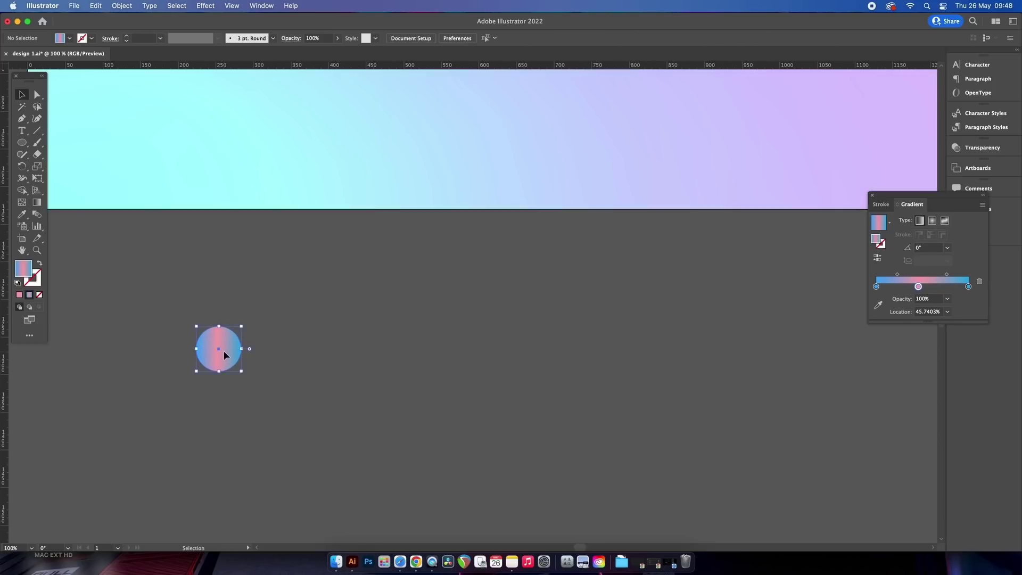
click(224, 355)
drag(231, 360, 274, 315)
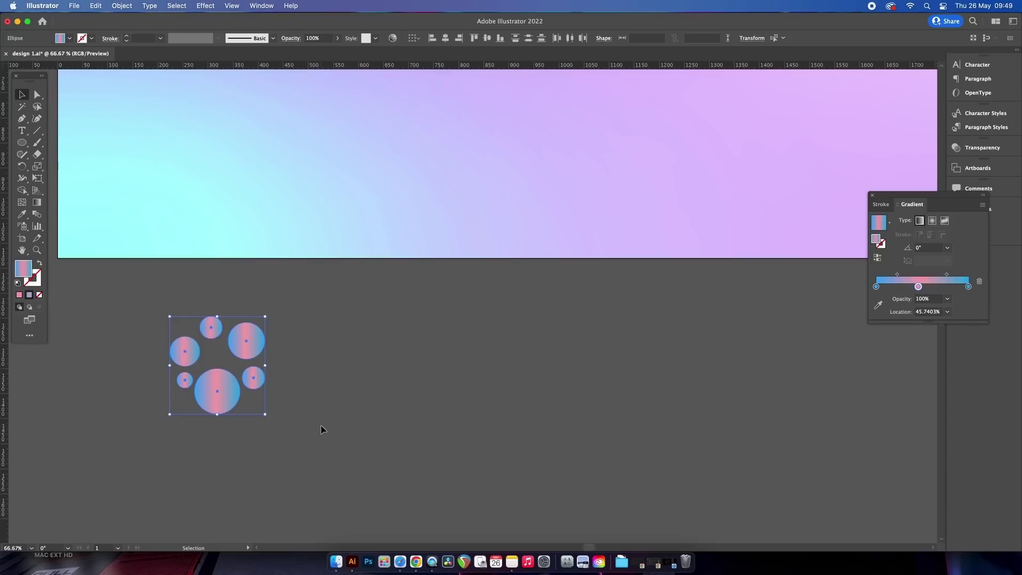
key(super+g)
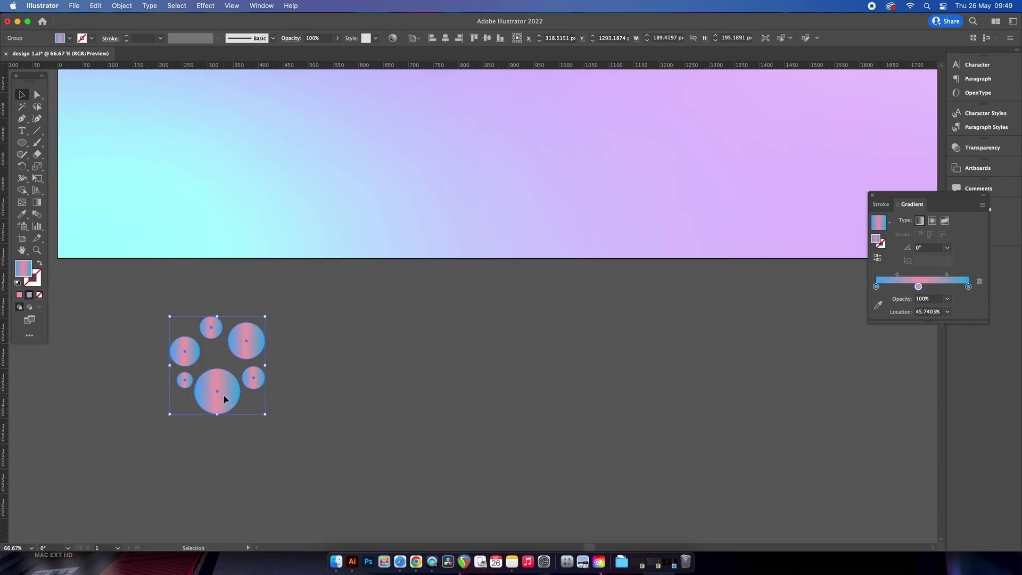
Step: Copy the circle group twice to the right, enlarging the middle cluster and shrinking the third
drag(224, 398, 390, 398)
drag(432, 314, 616, 341)
drag(635, 307, 612, 330)
drag(427, 337, 432, 338)
drag(452, 304, 478, 293)
click(261, 303)
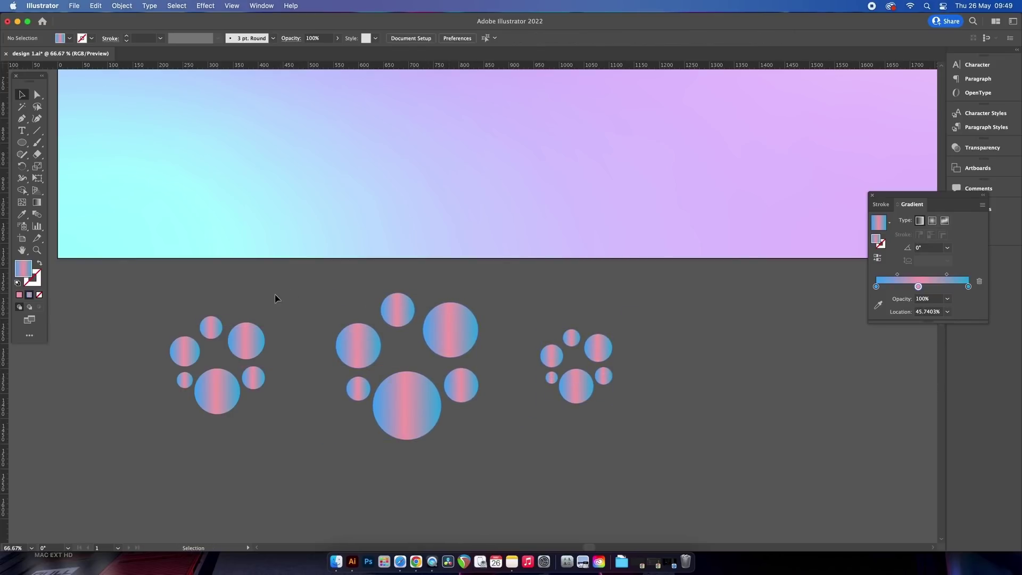
Step: Make the left circle cluster a compound path via Object > Compound Path > Make
click(232, 404)
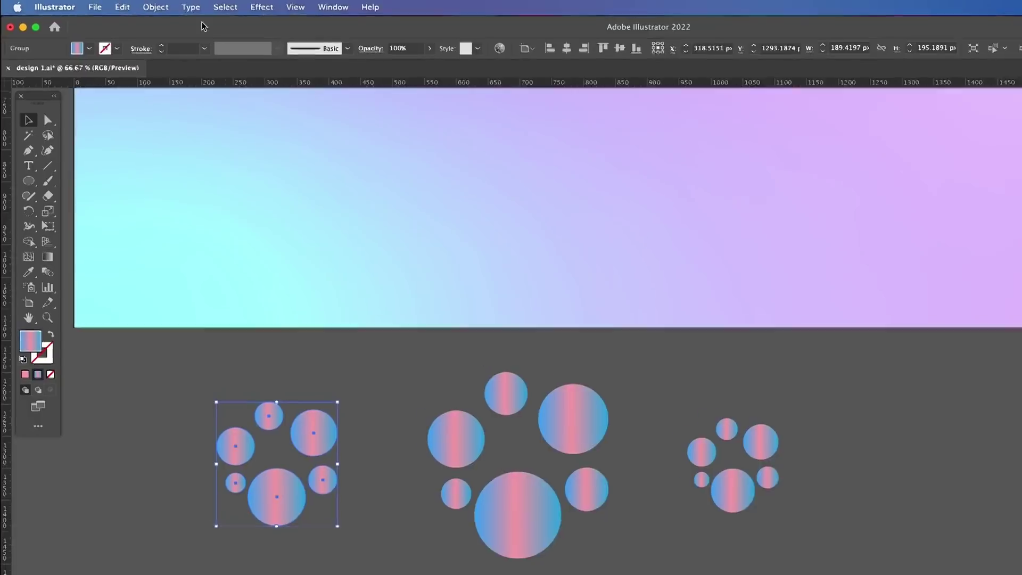
click(122, 5)
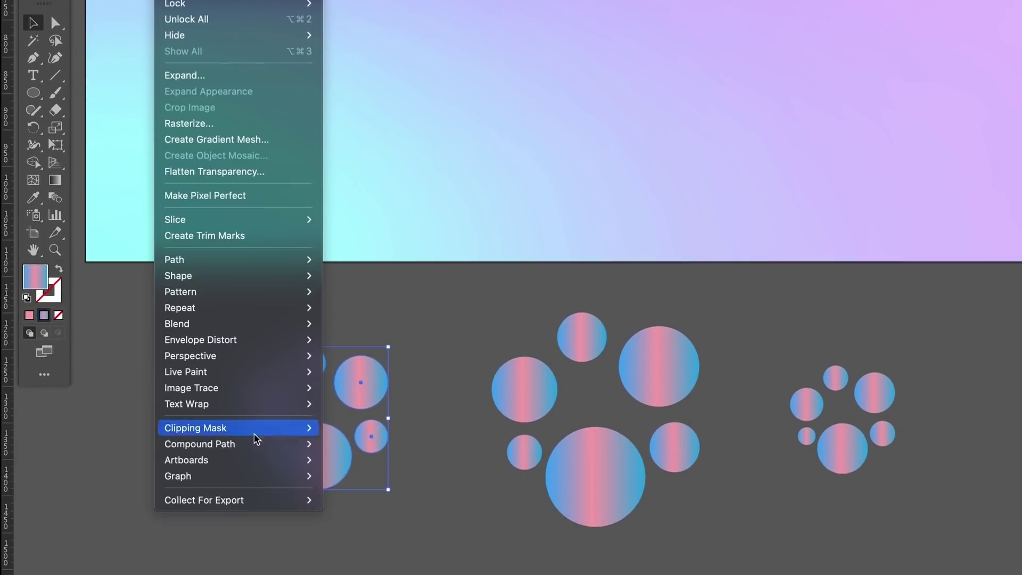
mouse_move(255, 445)
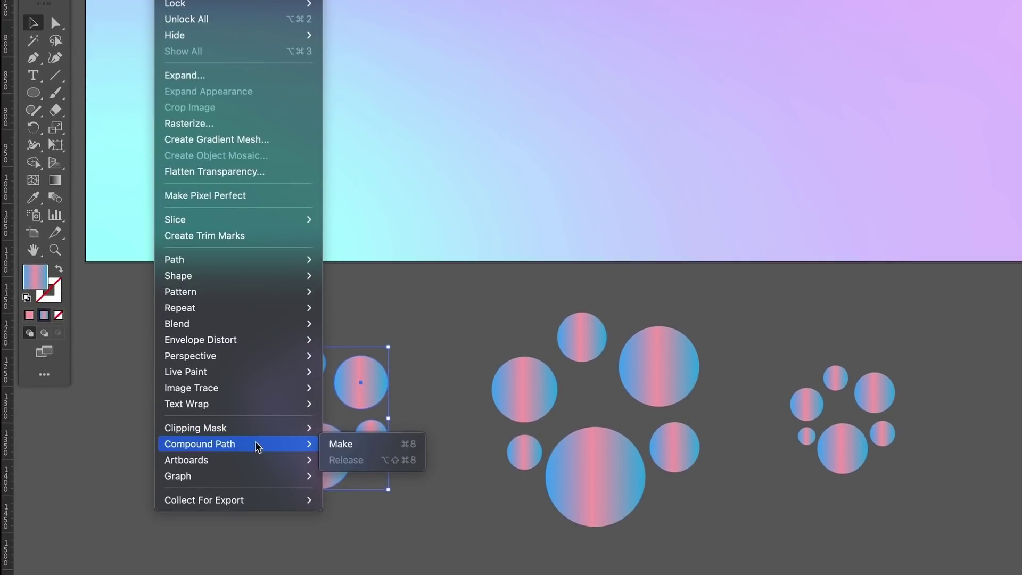
click(361, 444)
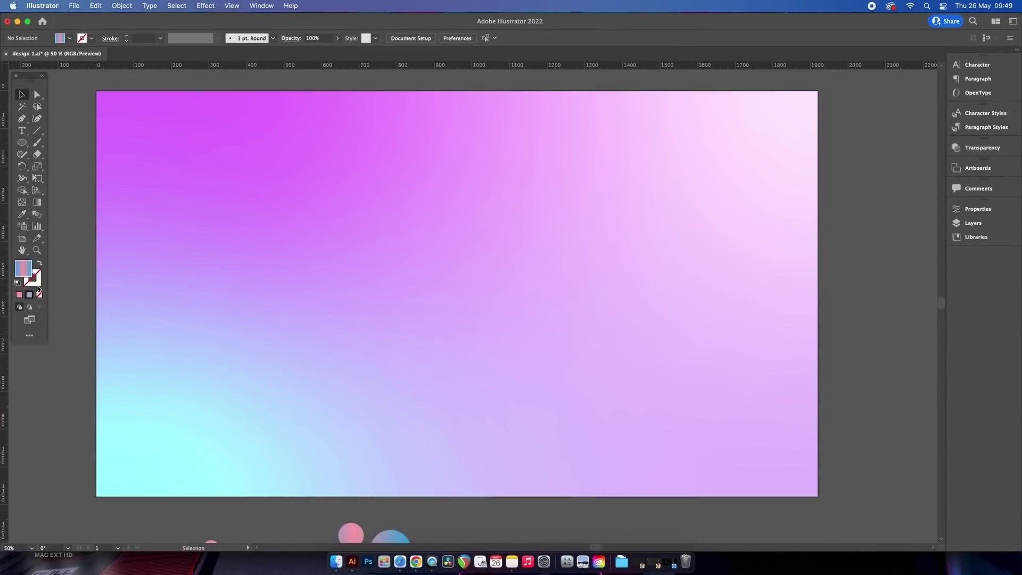
Step: Set a pink stroke with no fill, then draw a looping Pen path and reshape its anchors and handles
click(19, 294)
click(40, 263)
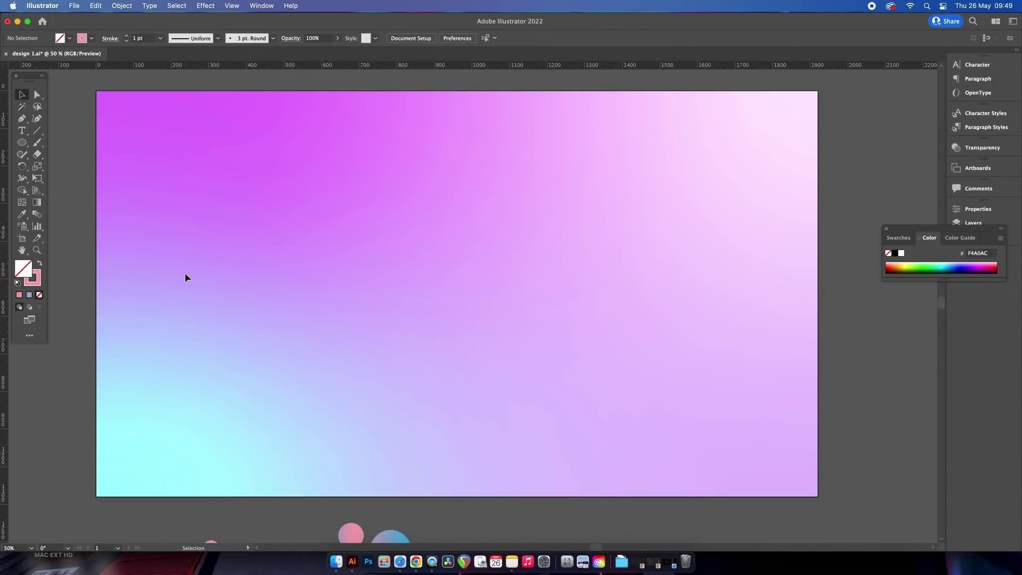
key(p)
click(131, 363)
drag(258, 430, 373, 420)
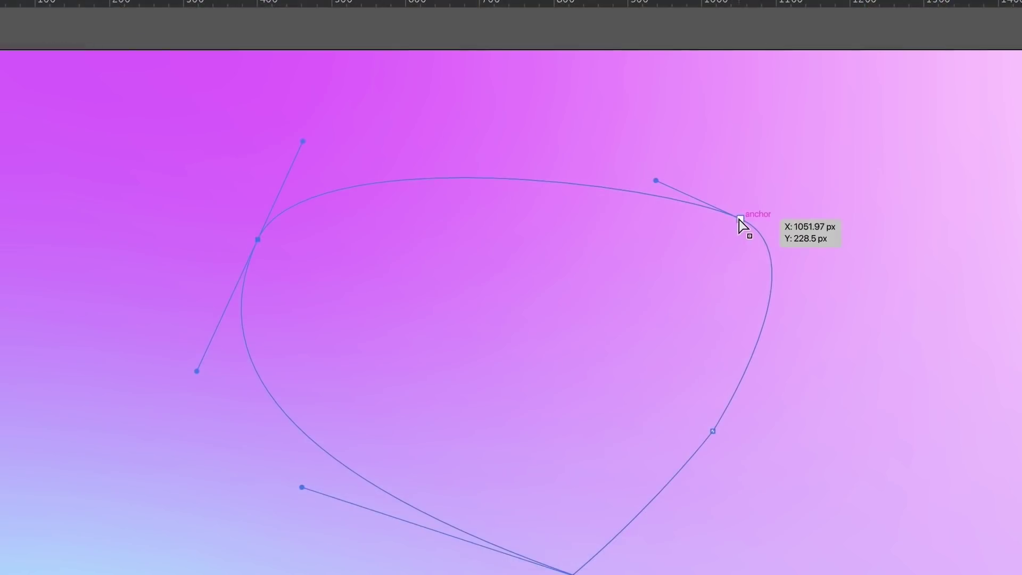
drag(740, 222, 739, 184)
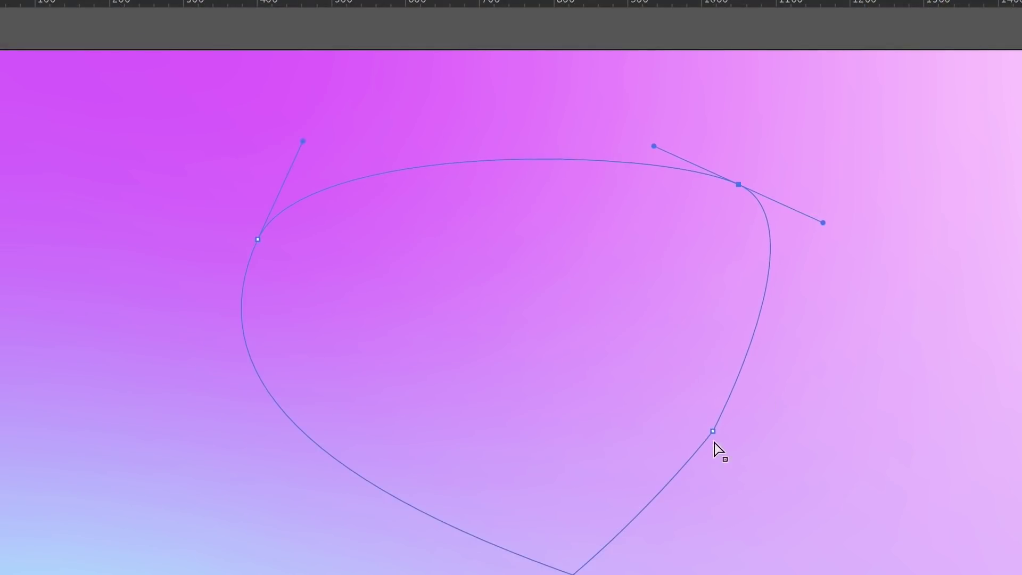
drag(713, 431, 815, 458)
drag(822, 222, 998, 196)
drag(738, 185, 724, 153)
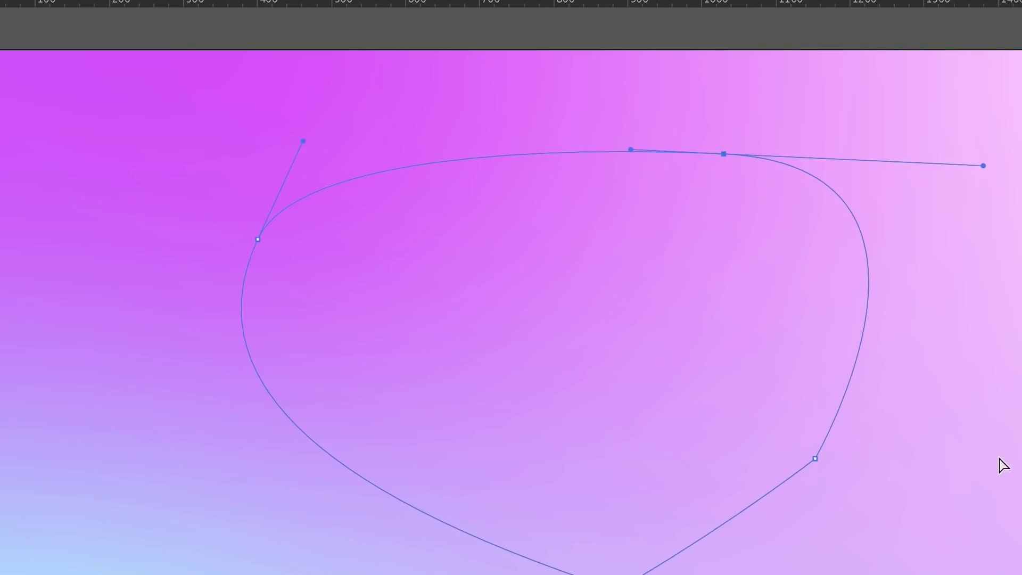
click(885, 490)
click(773, 490)
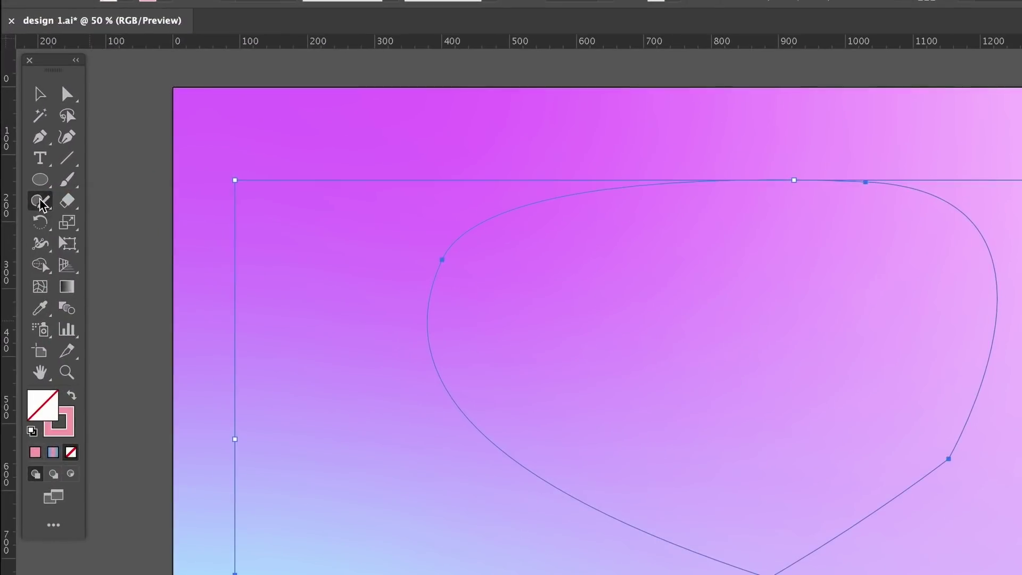
Step: Run the Smooth Tool along the selected curve's top-right bend to even it out
click(21, 155)
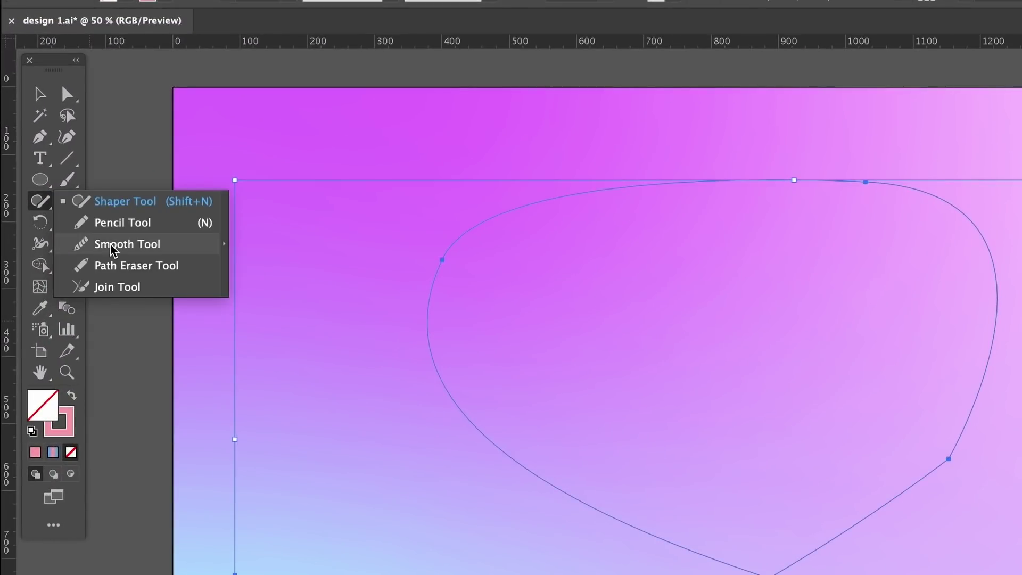
click(112, 245)
key(v)
key(ctrl+a)
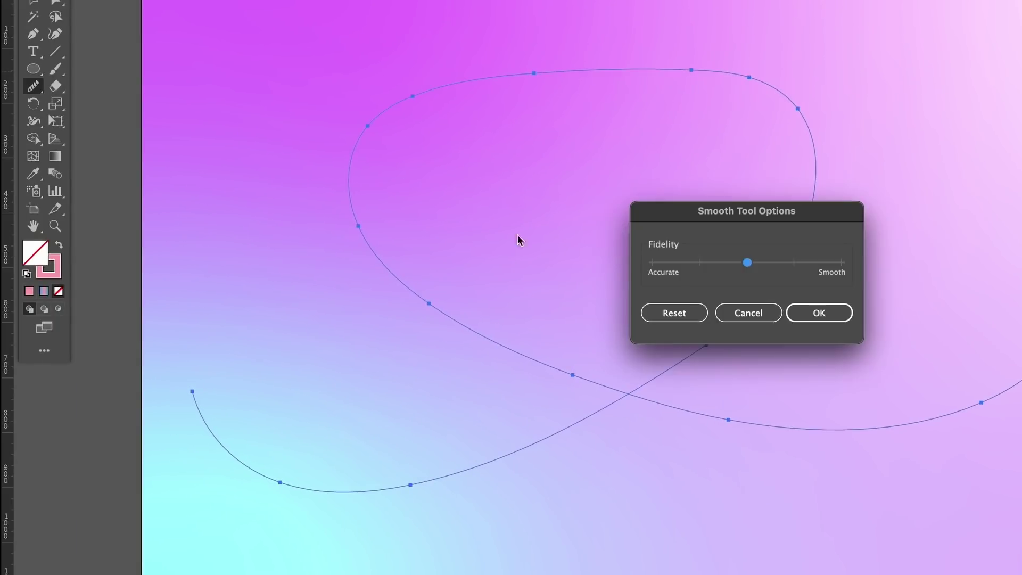
drag(749, 264, 786, 266)
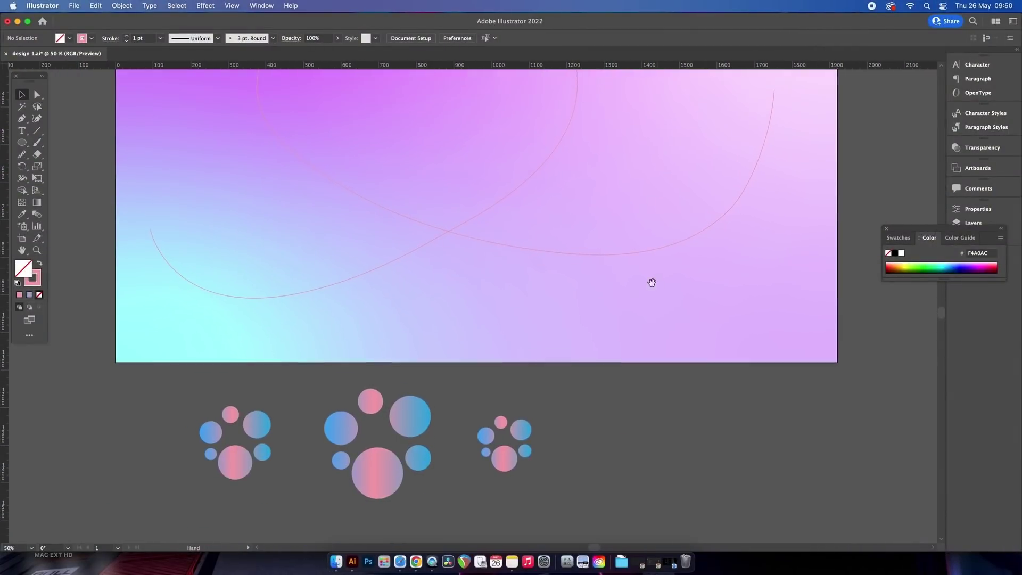
Step: Select the three circle clusters and blend them with Object > Blend > Make
drag(216, 388, 585, 528)
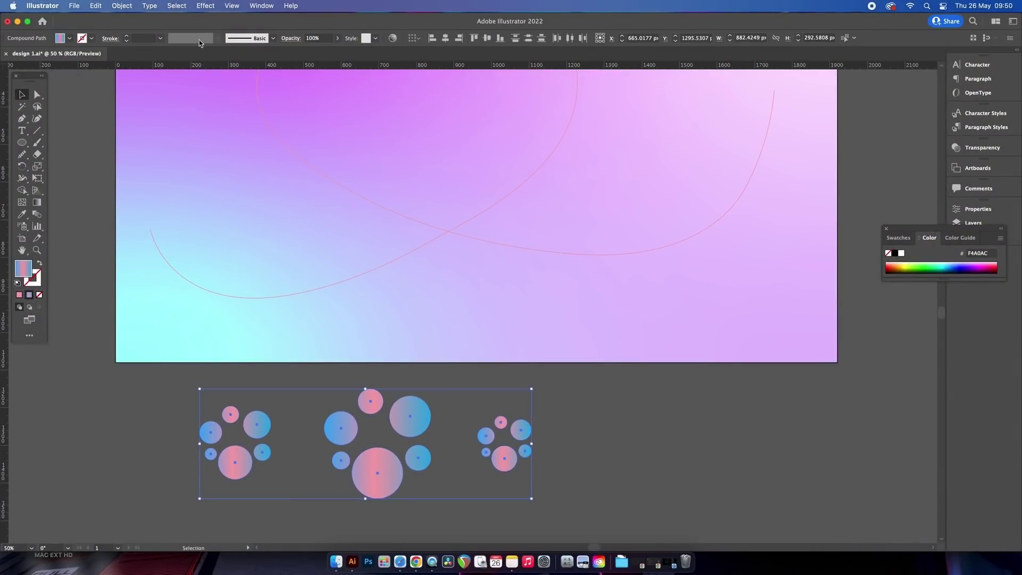
click(125, 6)
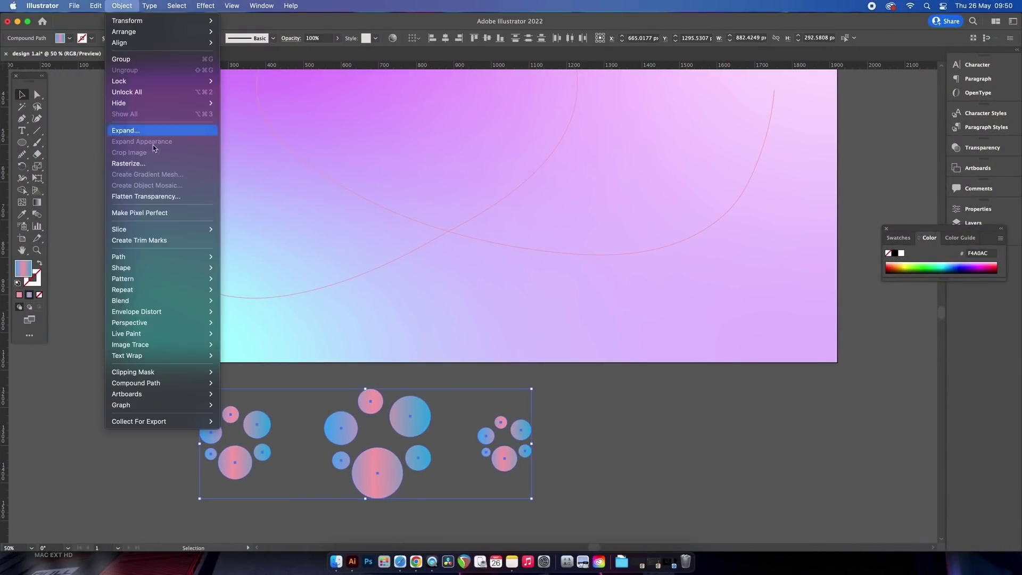
mouse_move(191, 299)
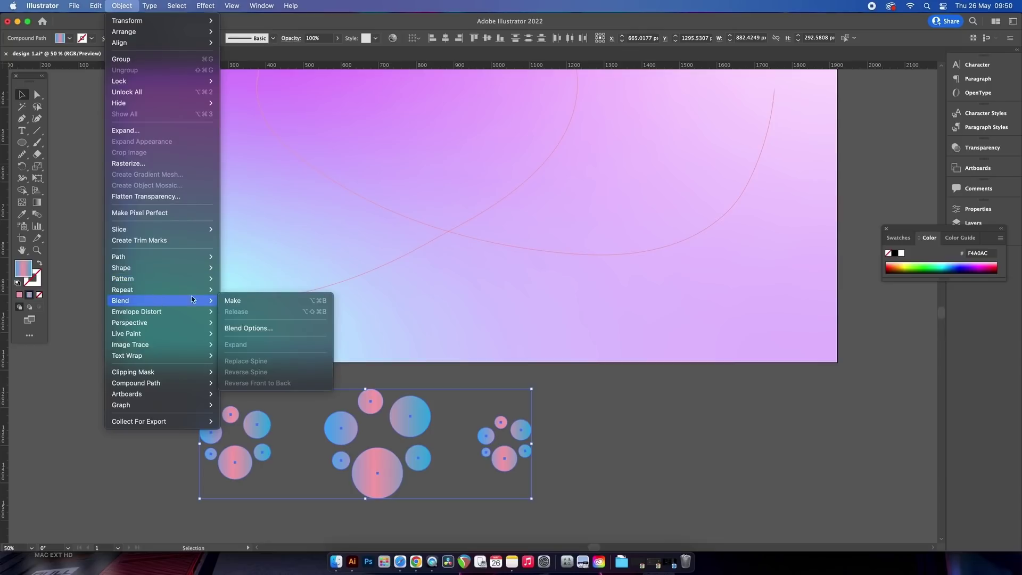
click(257, 299)
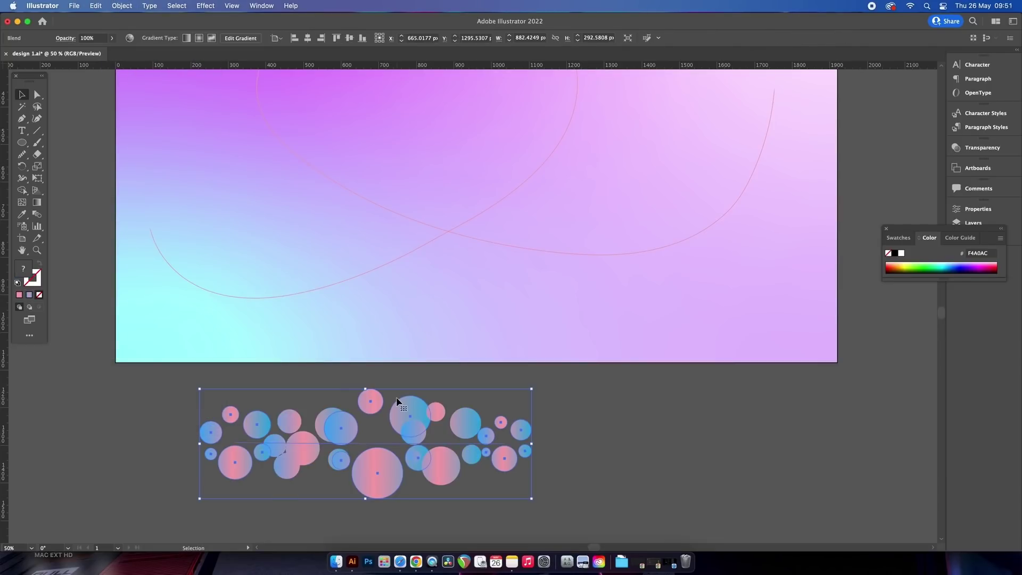
Step: Set Blend Options spacing to Specified Distance 1 px and confirm
click(133, 8)
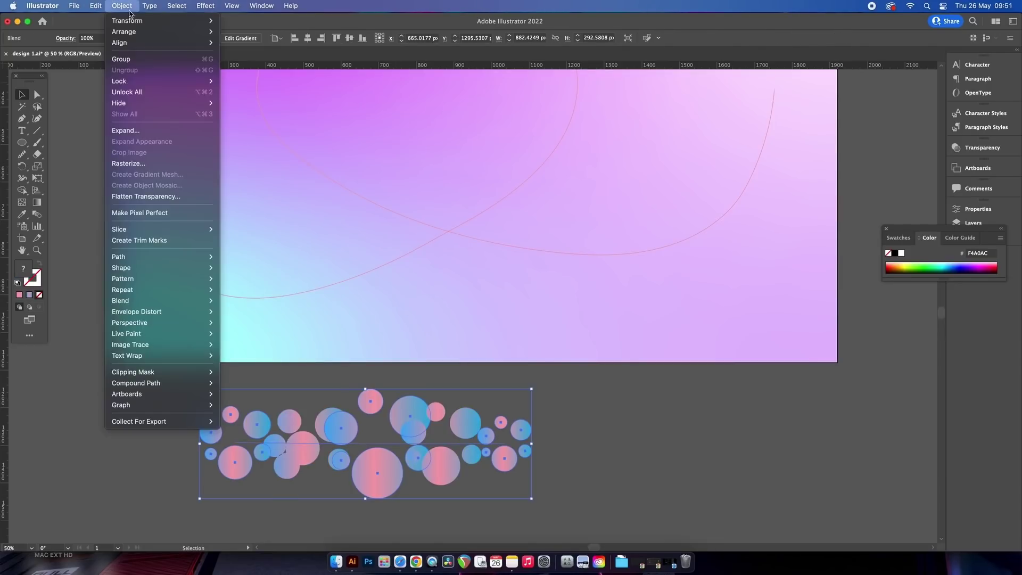
mouse_move(218, 331)
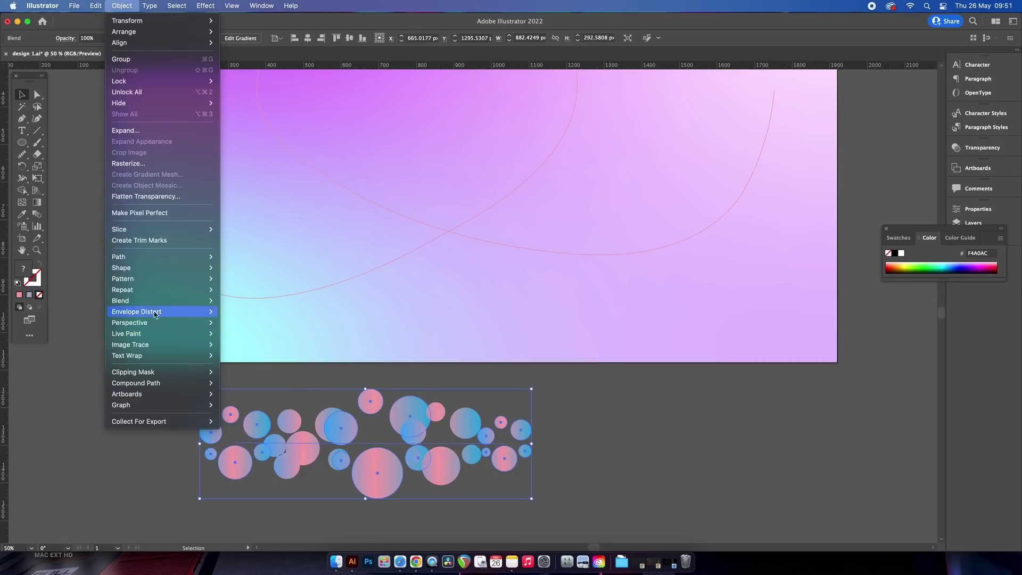
mouse_move(159, 300)
click(266, 327)
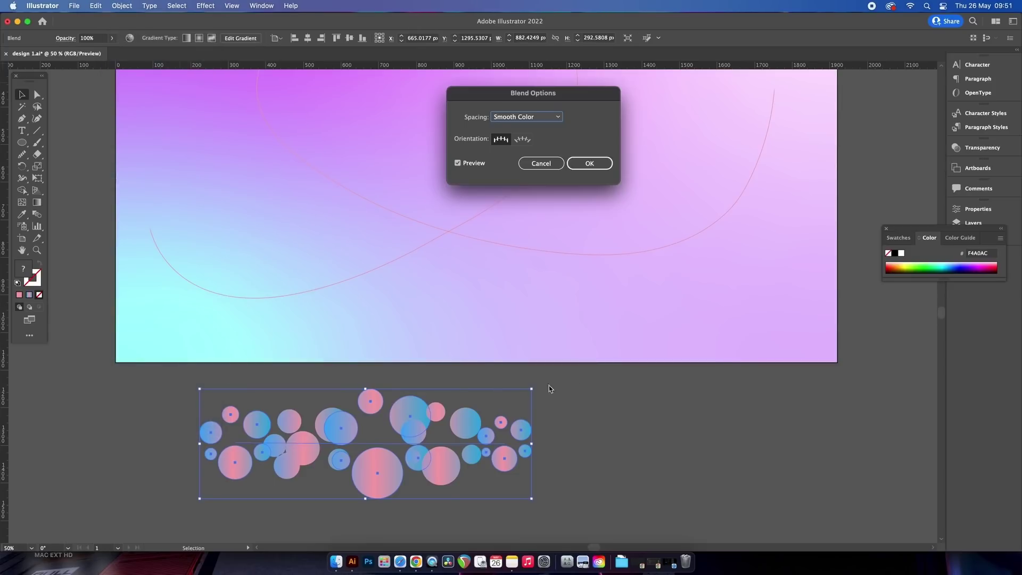
click(545, 118)
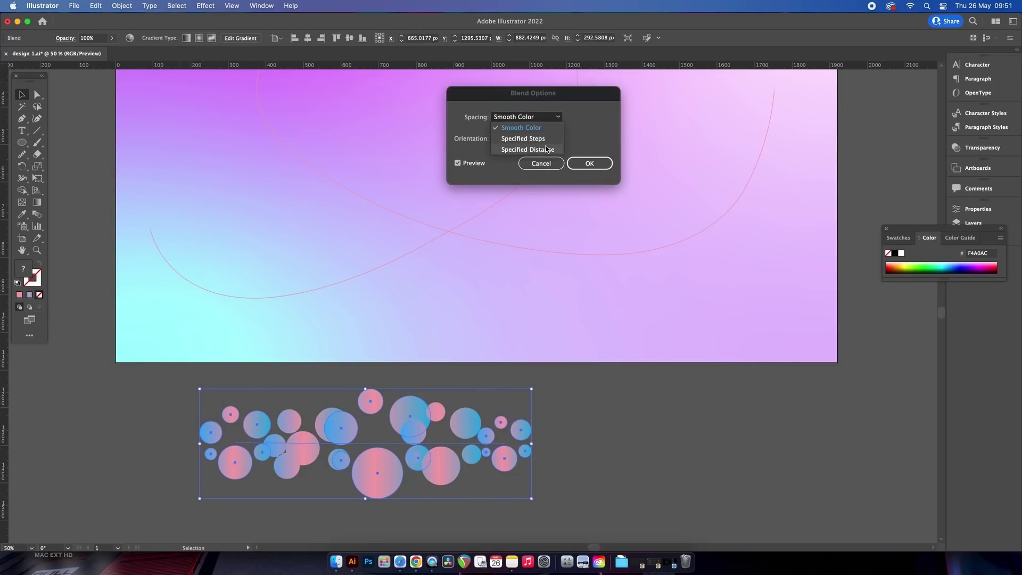
click(546, 149)
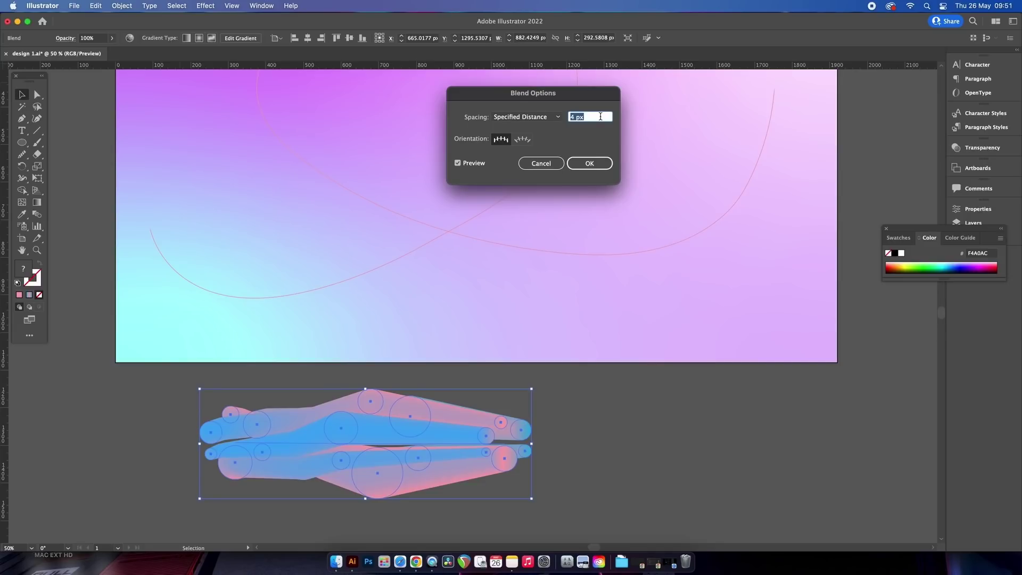
text(1)
click(473, 163)
click(473, 163)
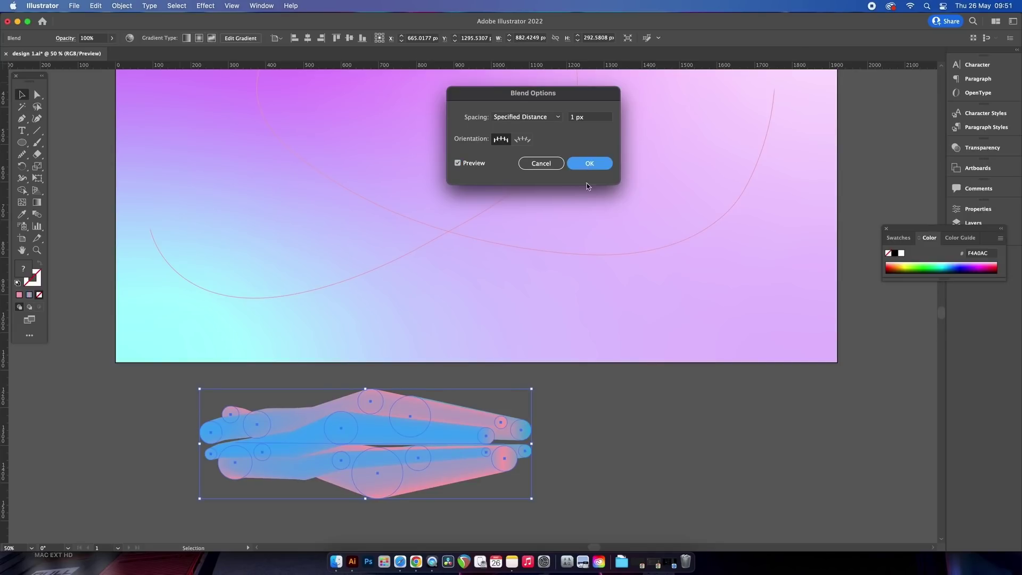
key(Return)
click(633, 429)
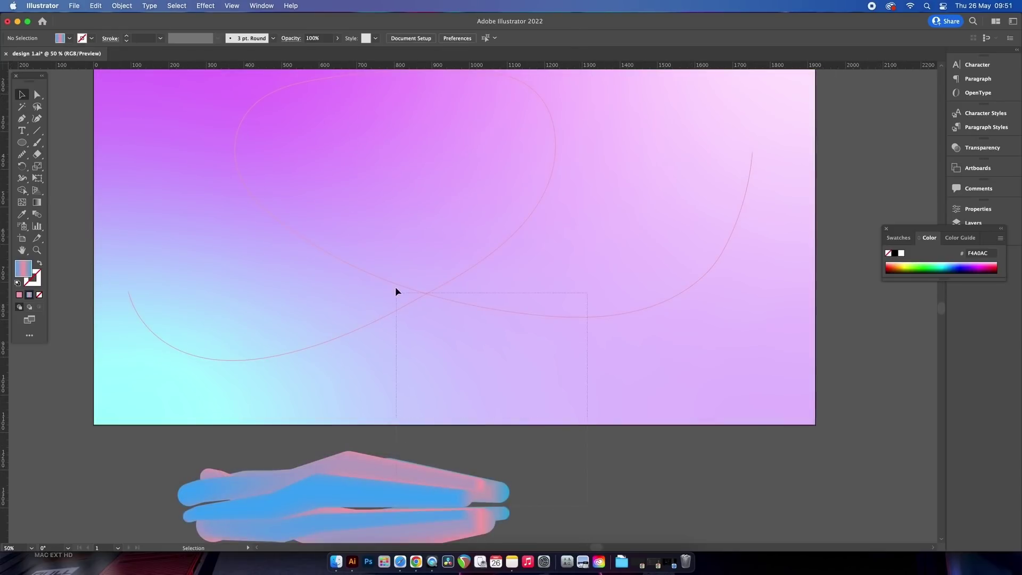
Step: Select the looping curve with the blended tubes and apply Object > Blend > Replace Spine
drag(395, 291, 430, 294)
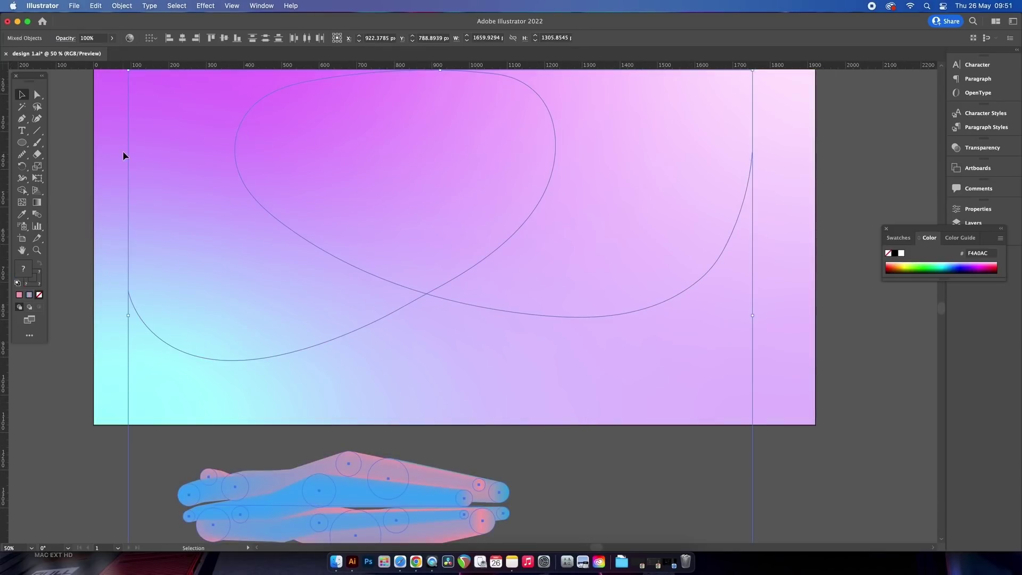
click(122, 5)
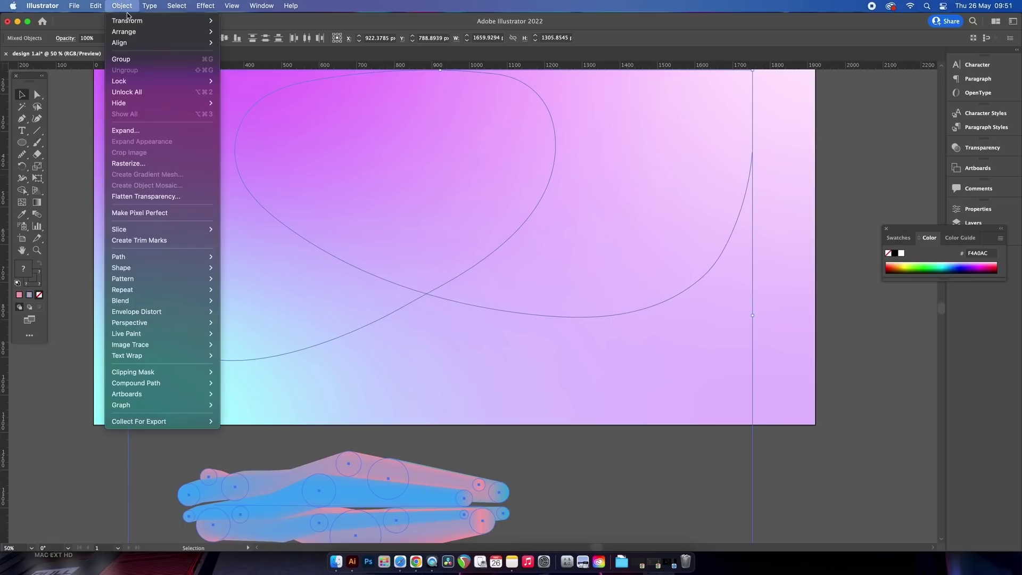
mouse_move(174, 304)
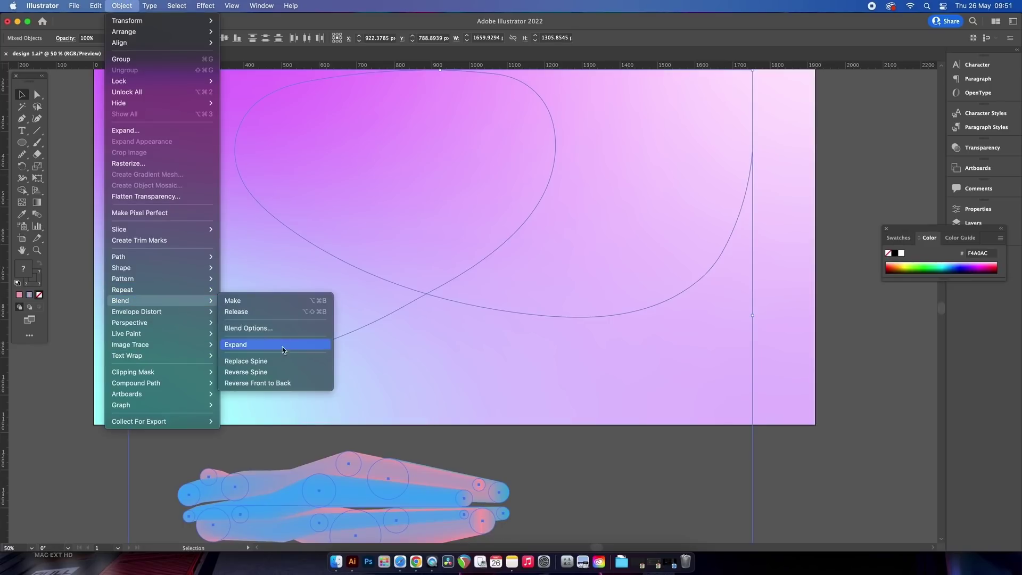
click(304, 362)
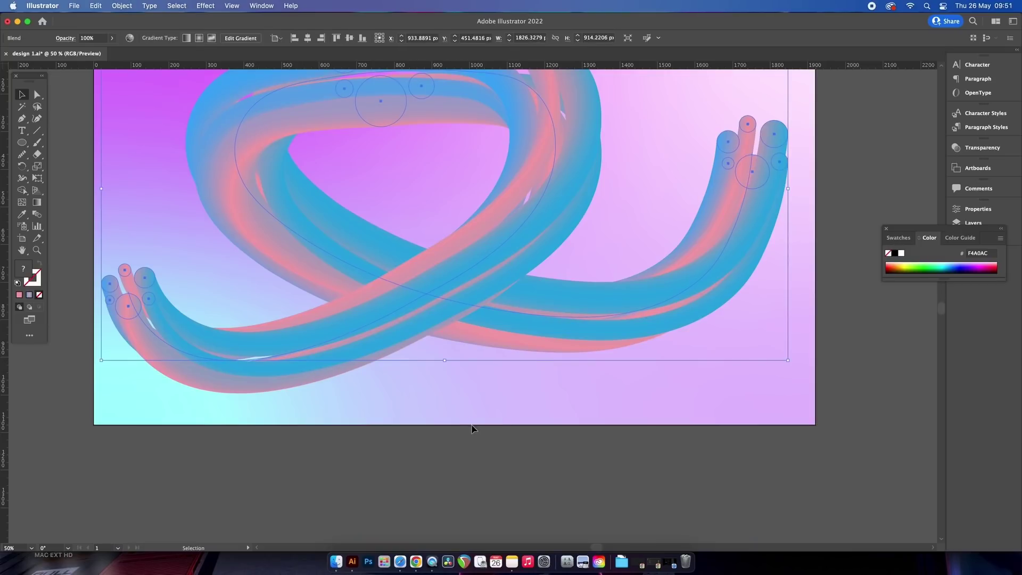
click(469, 413)
scroll(472, 463, up, 3)
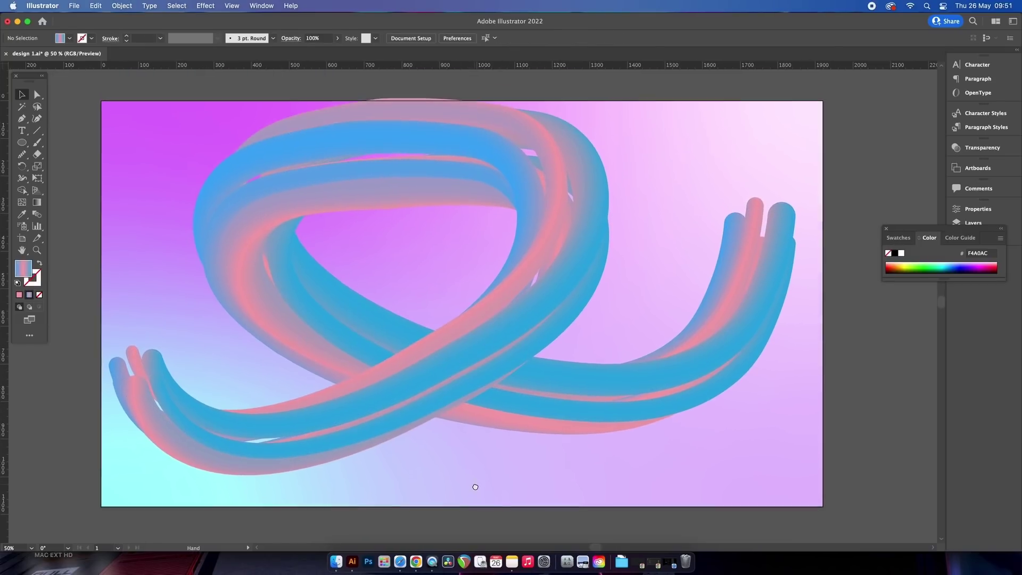